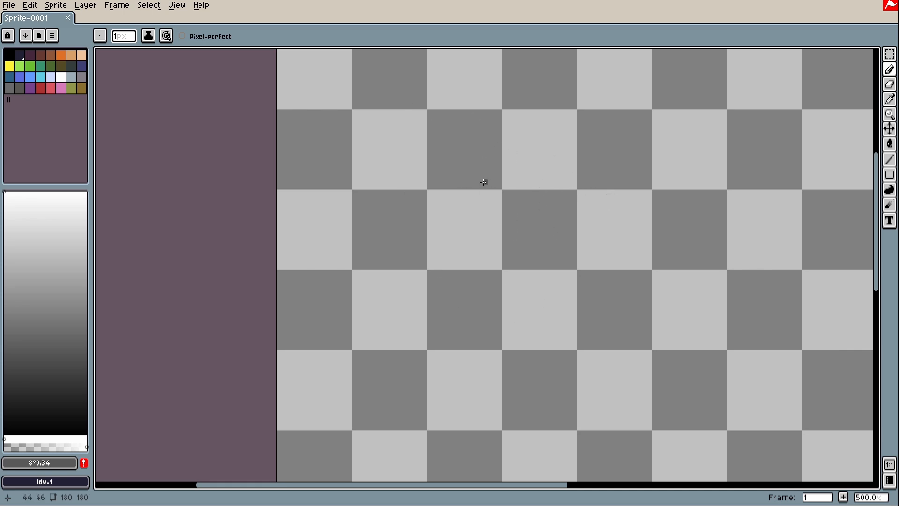
# Sketch a mushroom's tall rounded stem and the wide cap above it with a 4 px pencil in dark grey #343434
pyautogui.moveTo(484, 181); pyautogui.dragTo(500, 156)
pyautogui.hotkey('ctrl', 'z')
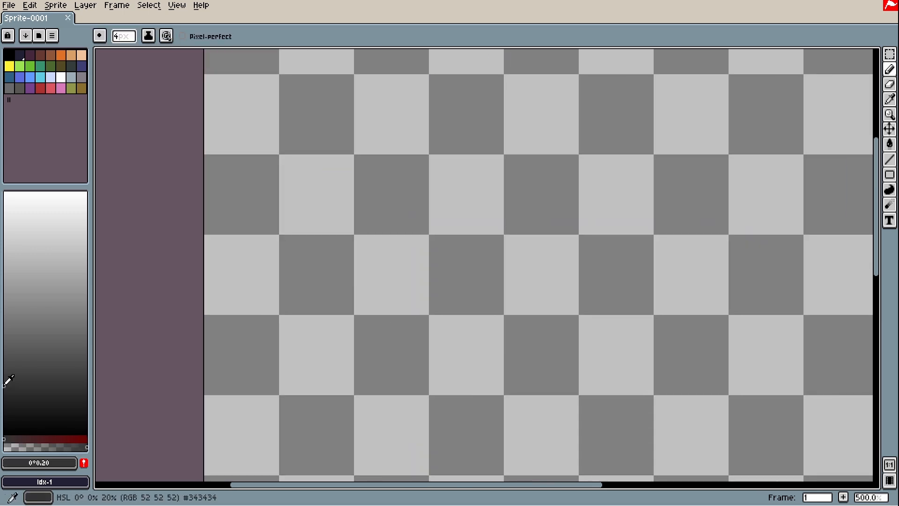
pyautogui.moveTo(442, 356)
pyautogui.mouseDown()
pyautogui.moveTo(428, 199)
pyautogui.moveTo(449, 359)
pyautogui.mouseUp()
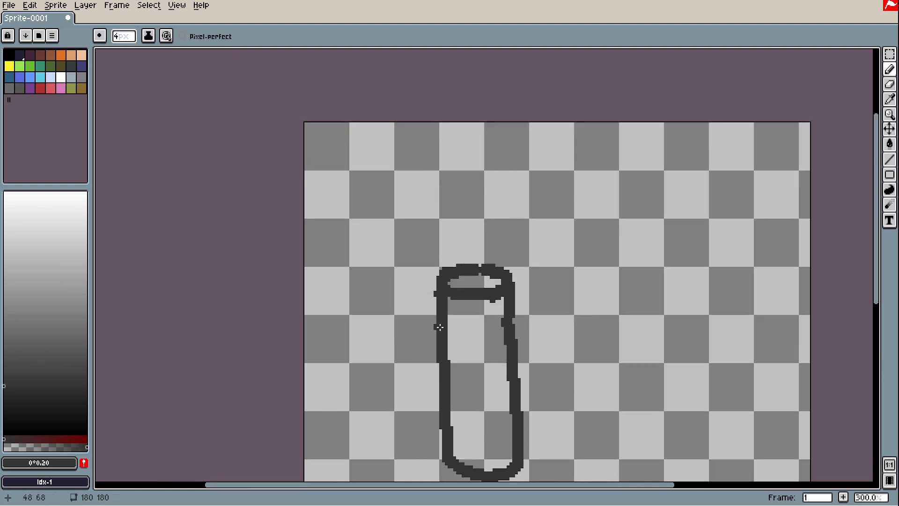
pyautogui.moveTo(424, 271)
pyautogui.mouseDown()
pyautogui.moveTo(371, 300)
pyautogui.moveTo(351, 335)
pyautogui.moveTo(575, 354)
pyautogui.moveTo(599, 299)
pyautogui.moveTo(559, 273)
pyautogui.moveTo(503, 190)
pyautogui.mouseUp()
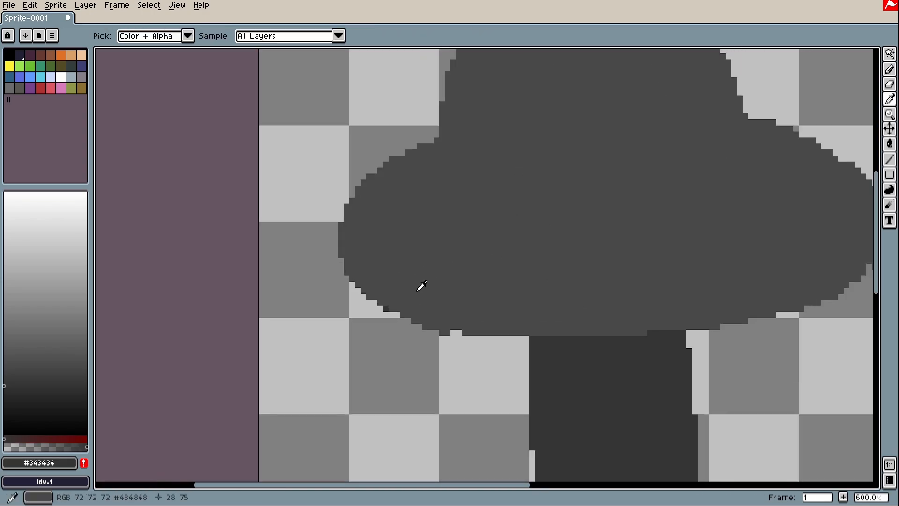
# Touch up the lower edge of the mushroom cap with a 1 px pencil in grey #484848
pyautogui.press('b')
pyautogui.moveTo(412, 330); pyautogui.dragTo(390, 307)
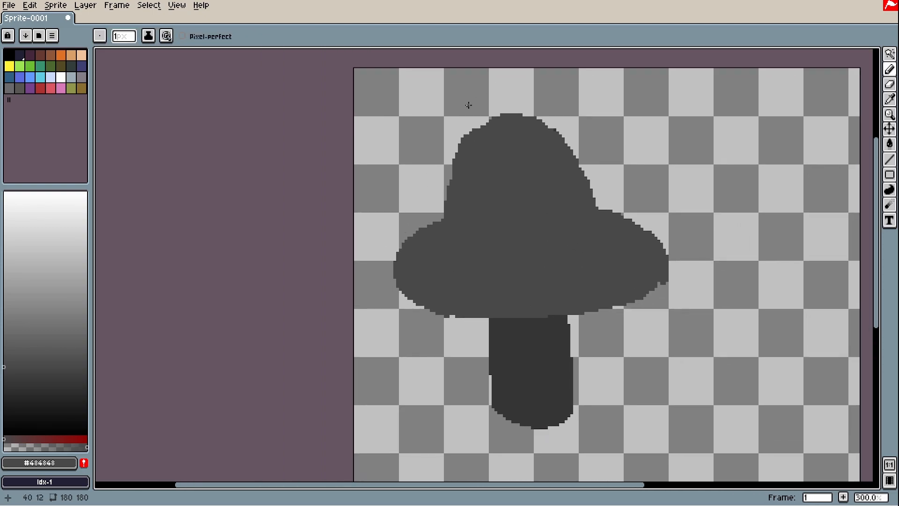
pyautogui.moveTo(683, 121); pyautogui.dragTo(616, 137)
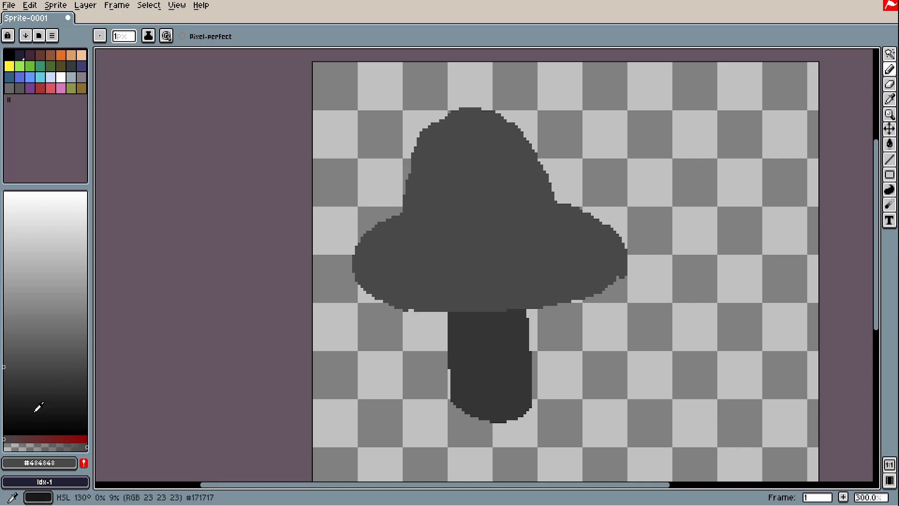
# Try an outside outline around the whole mushroom in near-black with 3% lightness
pyautogui.click(20, 418)
pyautogui.click(21, 426)
pyautogui.scroll(1, 457, 358)
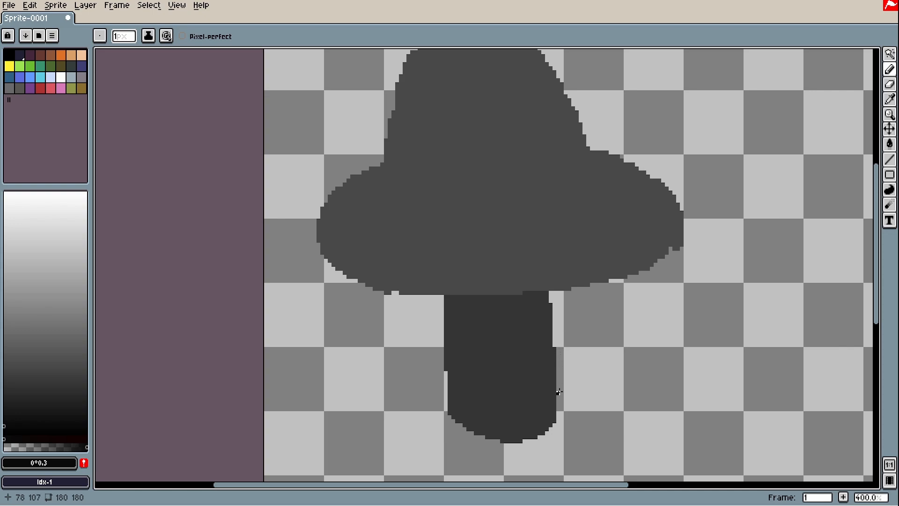
pyautogui.scroll(1, 544, 444)
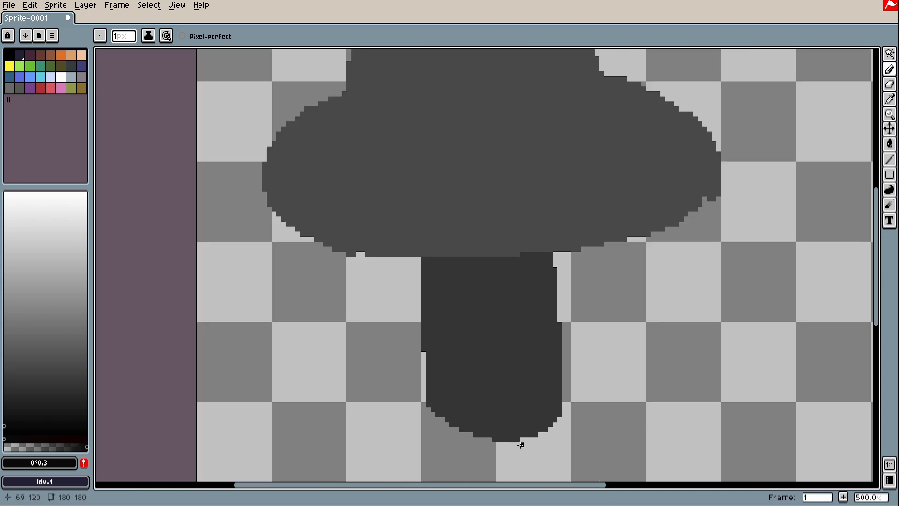
pyautogui.scroll(-2, 521, 440)
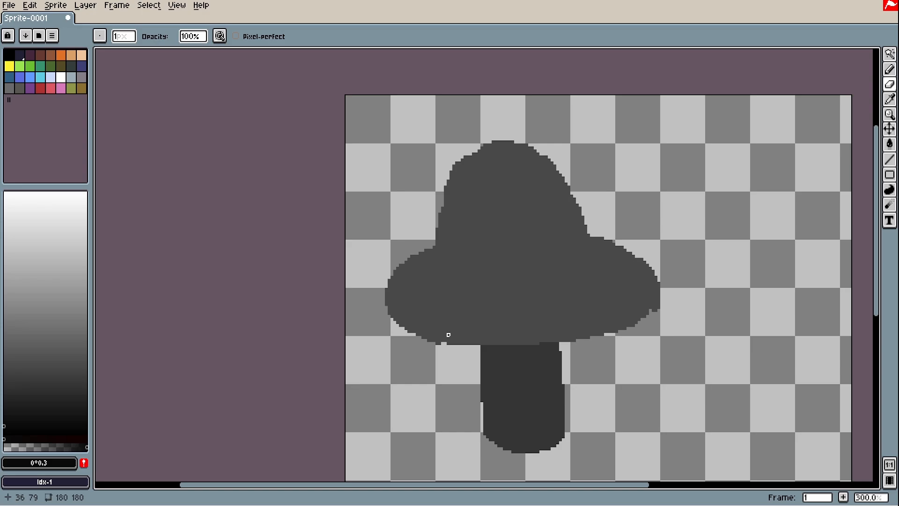
pyautogui.scroll(2, 448, 335)
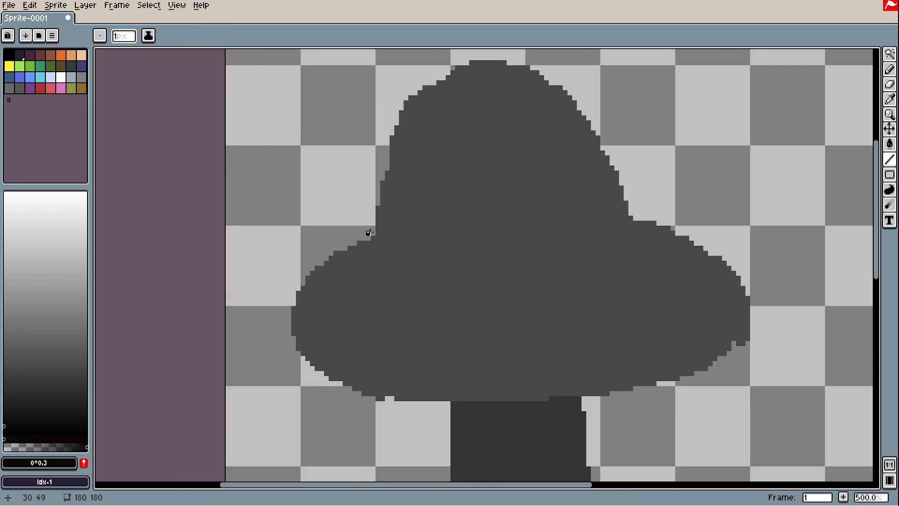
pyautogui.scroll(-1, 612, 298)
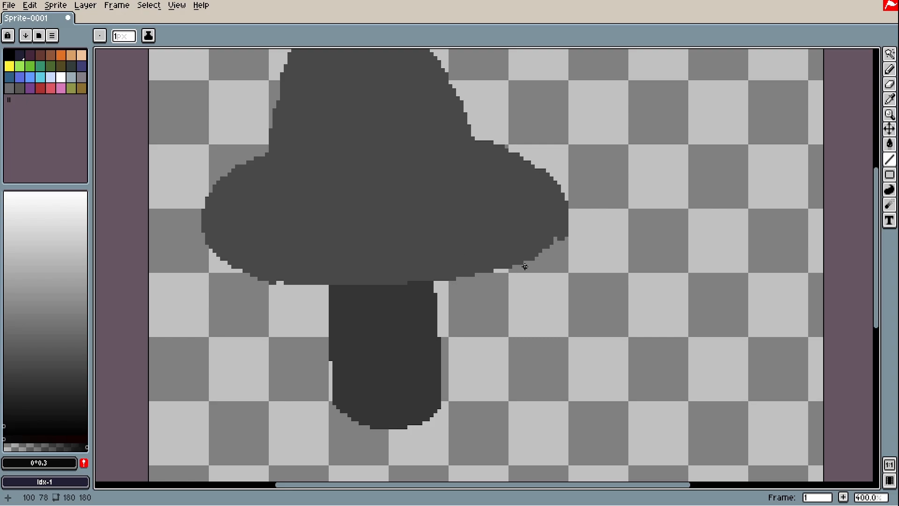
pyautogui.hotkey('shift', 'o')
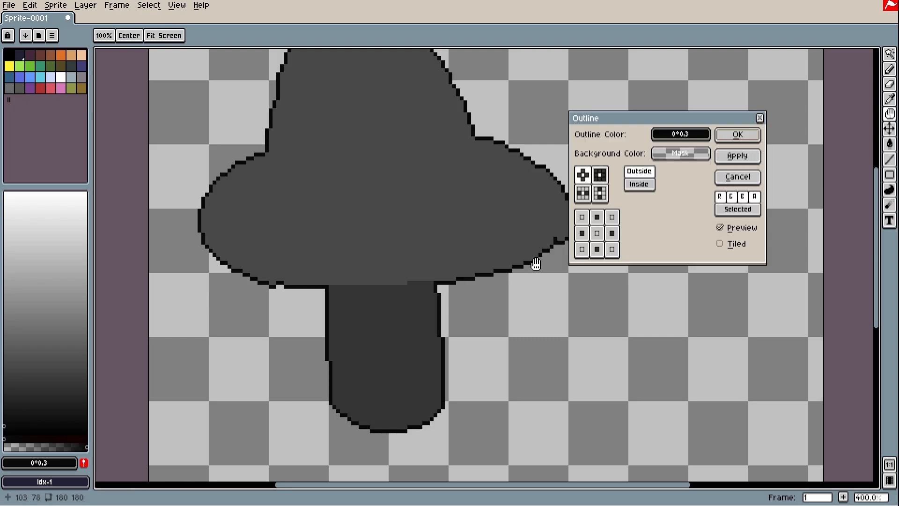
pyautogui.press('Return')
pyautogui.scroll(-1, 536, 263)
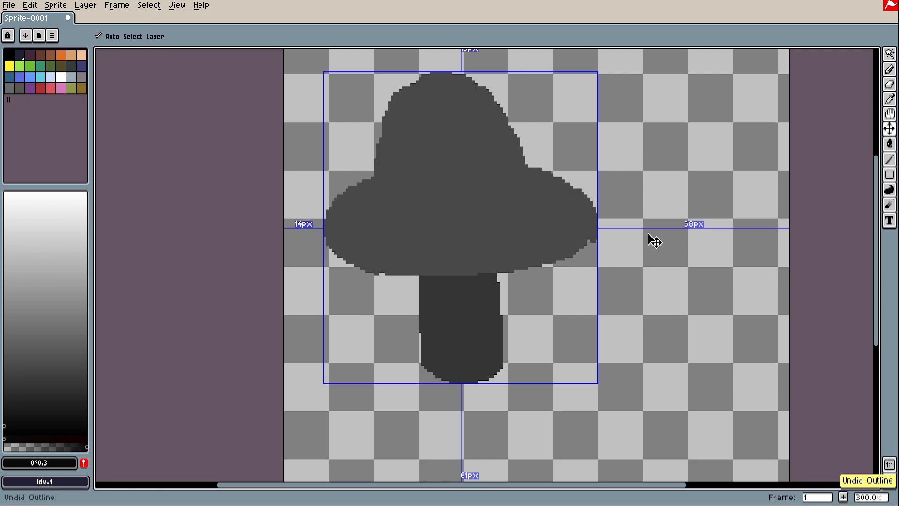
pyautogui.hotkey('shift', 'o')
pyautogui.click(654, 224)
pyautogui.click(654, 224)
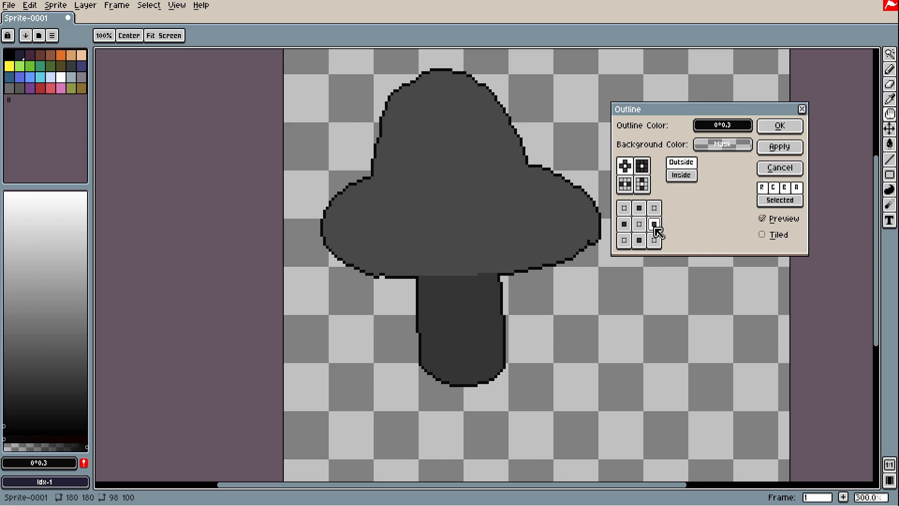
pyautogui.click(802, 109)
# Try tracing the stem's right edge with a straight 1 px near-black line
pyautogui.scroll(1, 523, 302)
pyautogui.press('l')
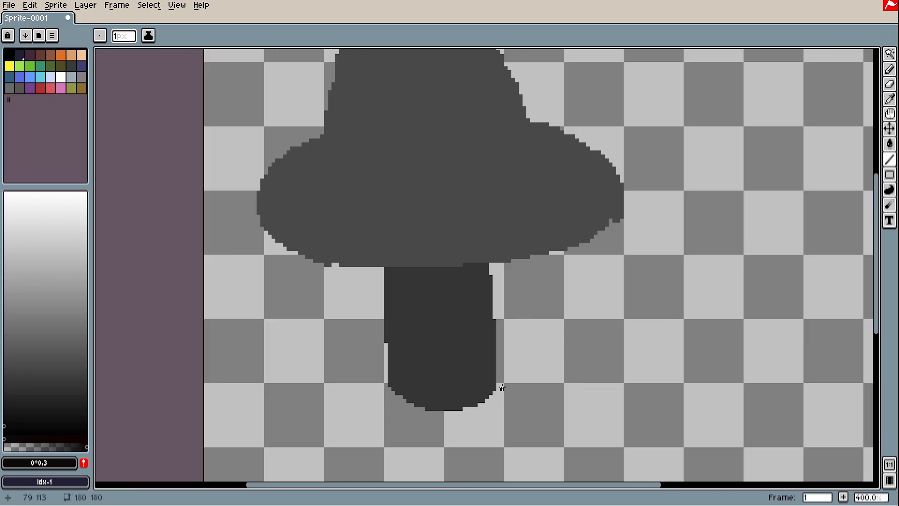
pyautogui.moveTo(498, 390); pyautogui.dragTo(497, 271)
pyautogui.scroll(-2, 581, 301)
pyautogui.press('m')
pyautogui.hotkey('ctrl', 'z')
pyautogui.press('b')
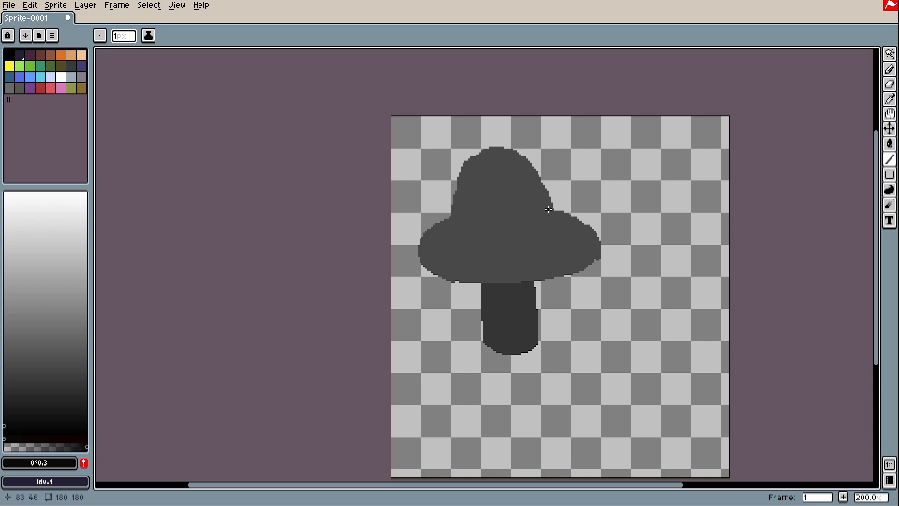
# Try a first pencil sketch of a small offshoot on the cap's right slope in #343434
pyautogui.moveTo(586, 203); pyautogui.dragTo(576, 243)
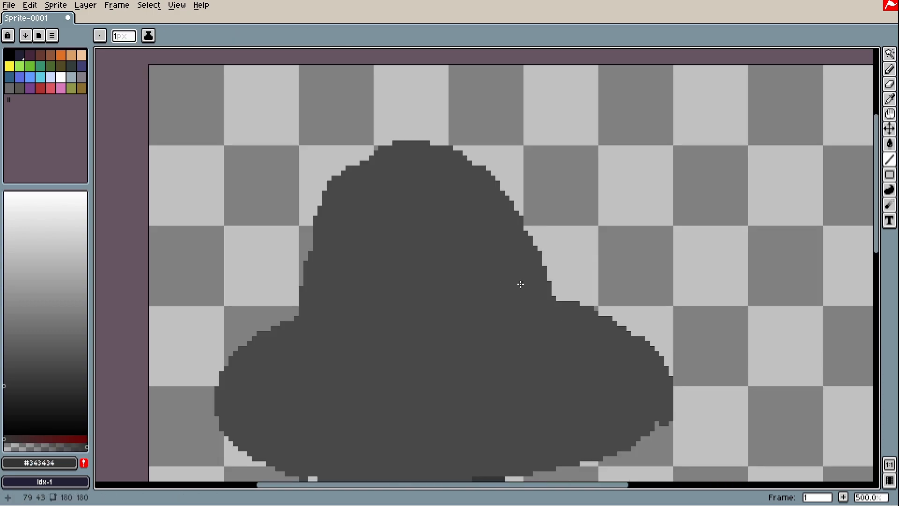
pyautogui.scroll(3, 556, 226)
pyautogui.moveTo(520, 268); pyautogui.dragTo(566, 217)
pyautogui.hotkey('ctrl', 'z')
pyautogui.press('b')
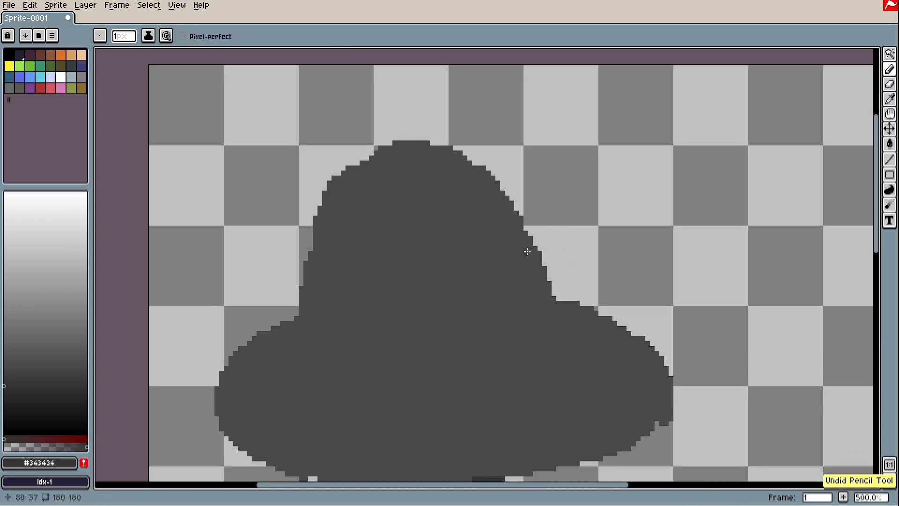
# Sketch a small mushroom growing diagonally from the cap's right slope, with its stem, cap and gill curve, in #343434
pyautogui.moveTo(527, 247); pyautogui.dragTo(545, 275)
pyautogui.moveTo(534, 243); pyautogui.dragTo(586, 192)
pyautogui.moveTo(548, 271)
pyautogui.mouseDown()
pyautogui.moveTo(591, 246)
pyautogui.moveTo(615, 207)
pyautogui.mouseUp()
pyautogui.moveTo(584, 193)
pyautogui.mouseDown()
pyautogui.moveTo(558, 183)
pyautogui.moveTo(581, 137)
pyautogui.moveTo(606, 228)
pyautogui.mouseUp()
pyautogui.moveTo(583, 192); pyautogui.dragTo(635, 224)
# Fill the small mushroom's stem with #343434 and its cap with a lighter grey of 26% lightness
pyautogui.press('g')
pyautogui.click(597, 206)
pyautogui.hscroll(3, 597, 206)
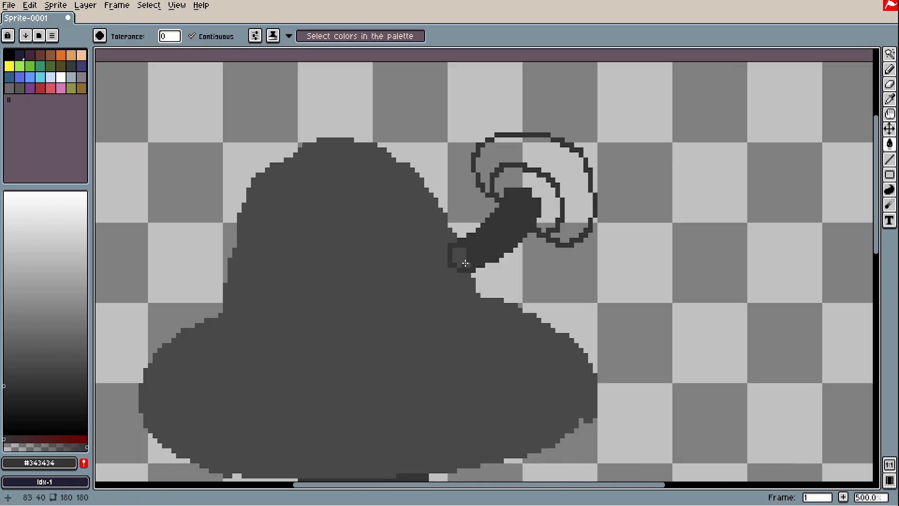
pyautogui.click(652, 197)
pyautogui.scroll(-2, 590, 281)
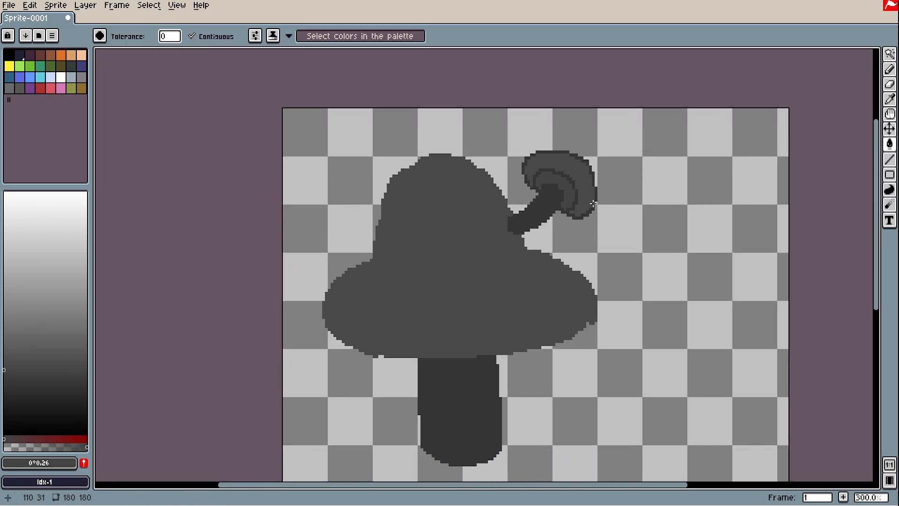
# Touch up the joint where the small stem meets the large cap with a 1 px pencil in #484848
pyautogui.moveTo(509, 299); pyautogui.dragTo(506, 206)
pyautogui.scroll(3, 506, 205)
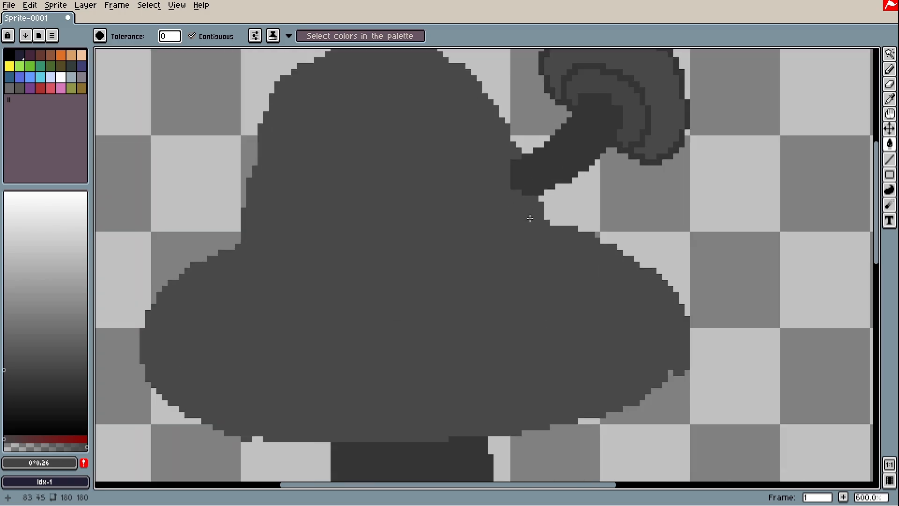
pyautogui.press('i')
pyautogui.press('b')
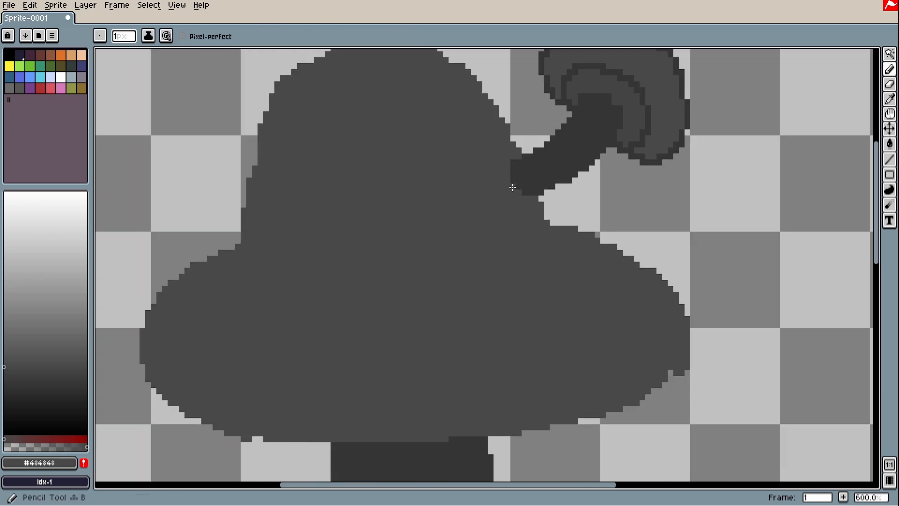
pyautogui.scroll(-3, 515, 190)
pyautogui.scroll(1, 518, 182)
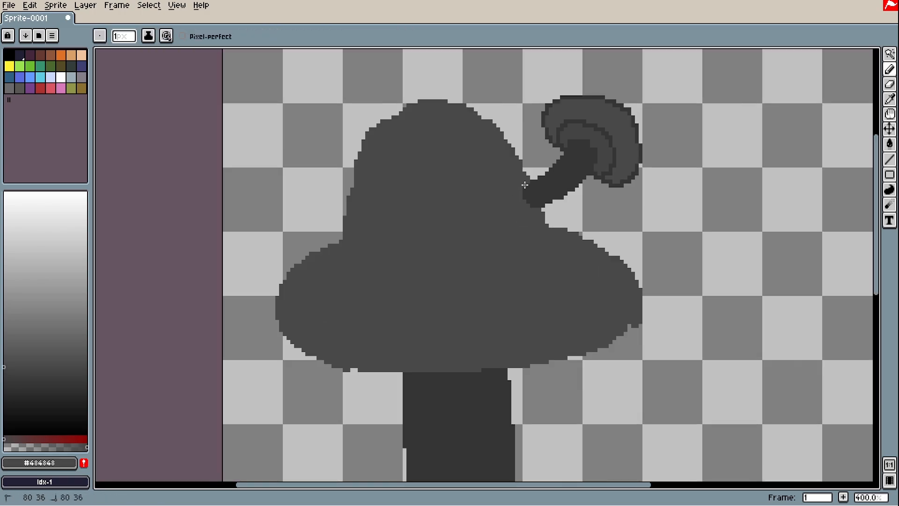
# Try an outside outline in pure black around both mushrooms
pyautogui.click(6, 435)
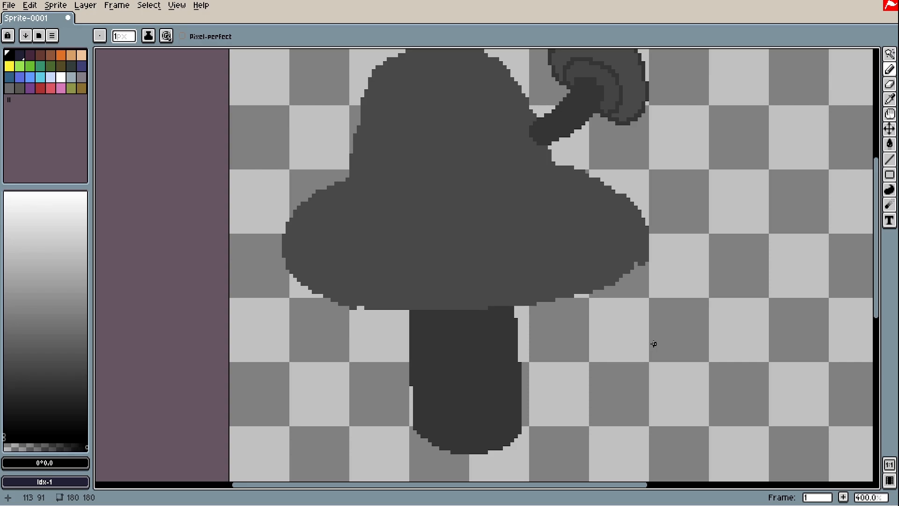
pyautogui.hotkey('shift', 'o')
pyautogui.click(792, 146)
pyautogui.scroll(-3, 773, 140)
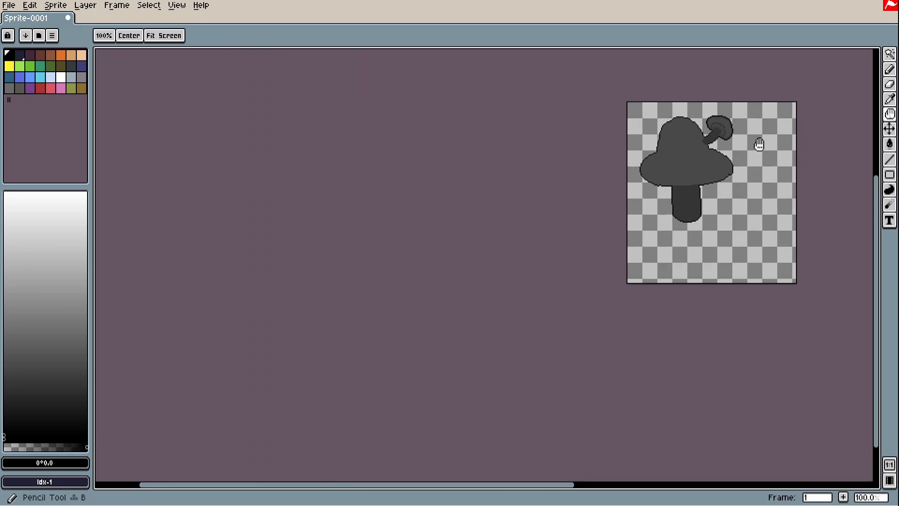
pyautogui.moveTo(759, 145); pyautogui.dragTo(646, 211)
pyautogui.scroll(1, 627, 201)
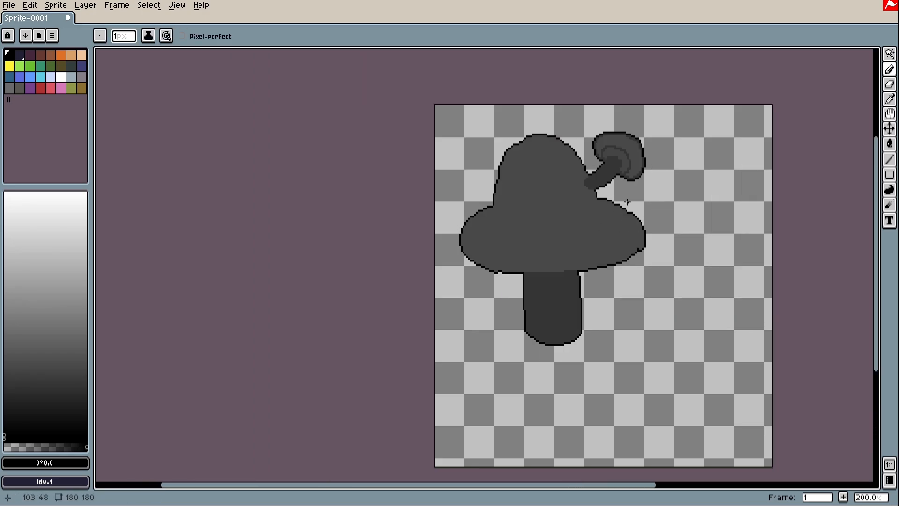
# Move the whole mushroom drawing up and left into the upper-left corner of the canvas
pyautogui.press('space')
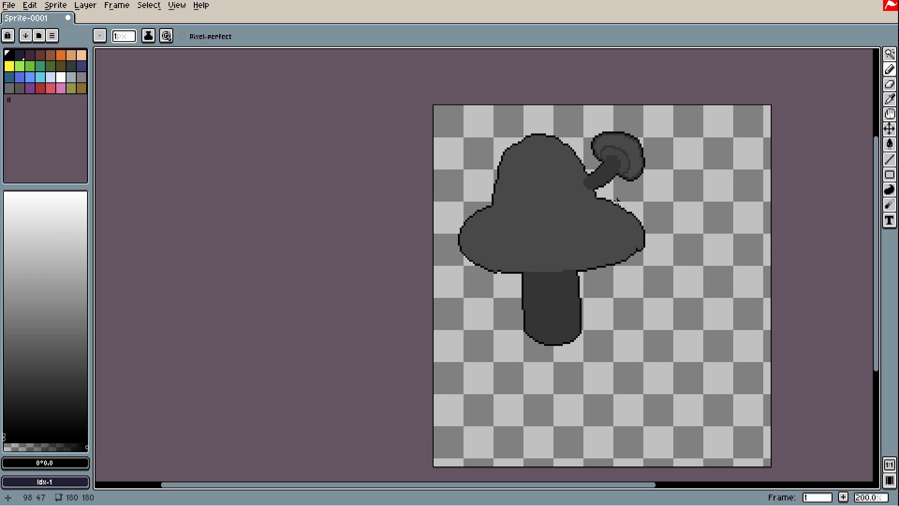
pyautogui.press('space')
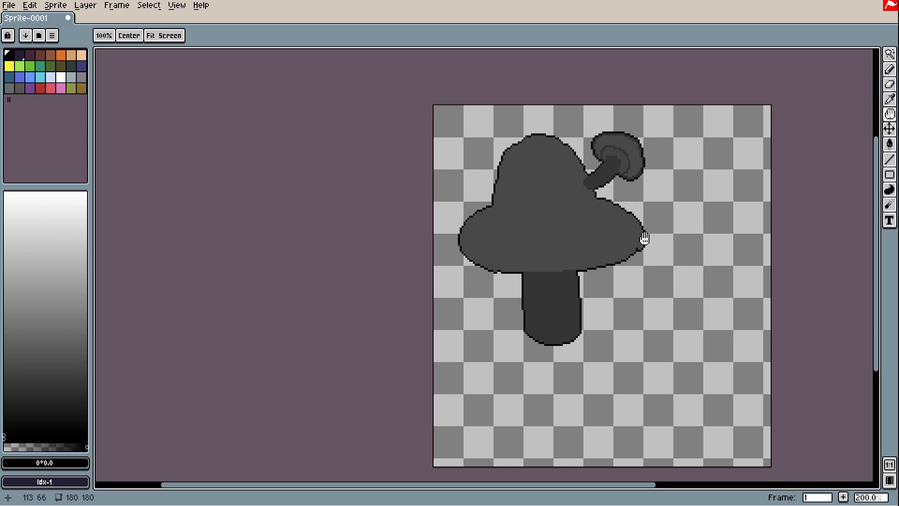
pyautogui.moveTo(635, 222); pyautogui.dragTo(597, 223)
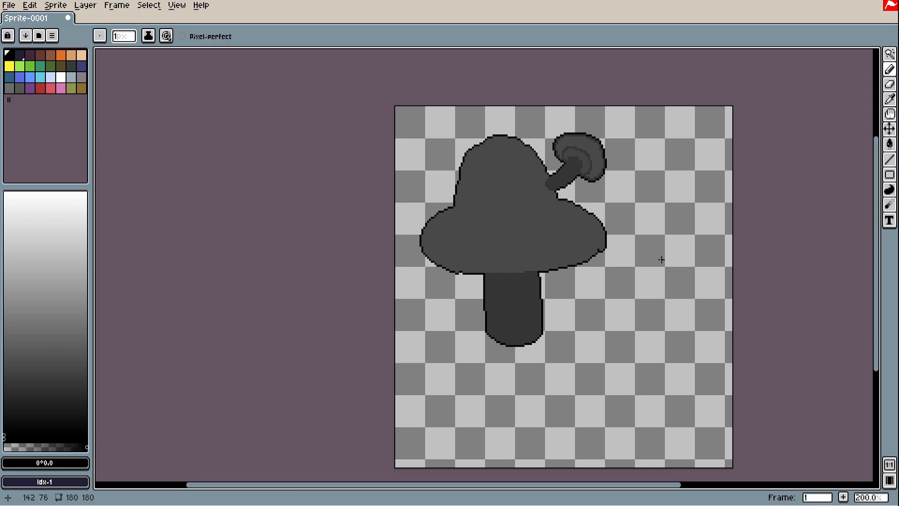
pyautogui.moveTo(640, 311); pyautogui.dragTo(617, 275)
pyautogui.press('v')
pyautogui.moveTo(509, 264); pyautogui.dragTo(495, 243)
pyautogui.scroll(1, 522, 305)
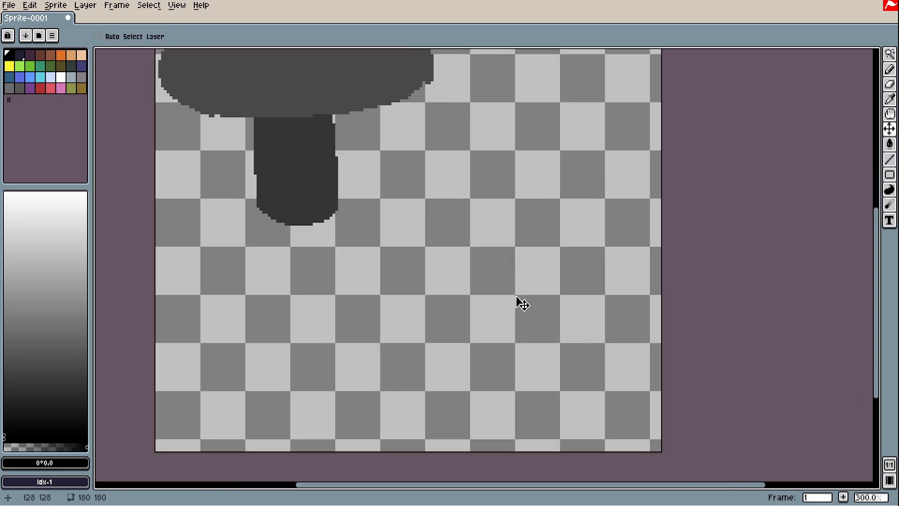
# Paint a wide slanted ground patch in the canvas's lower-right area with an enlarged round pencil in dark green #4b692f
pyautogui.scroll(1, 523, 304)
pyautogui.scroll(-1, 600, 359)
pyautogui.click(51, 66)
pyautogui.scroll(1, 512, 381)
pyautogui.press('b')
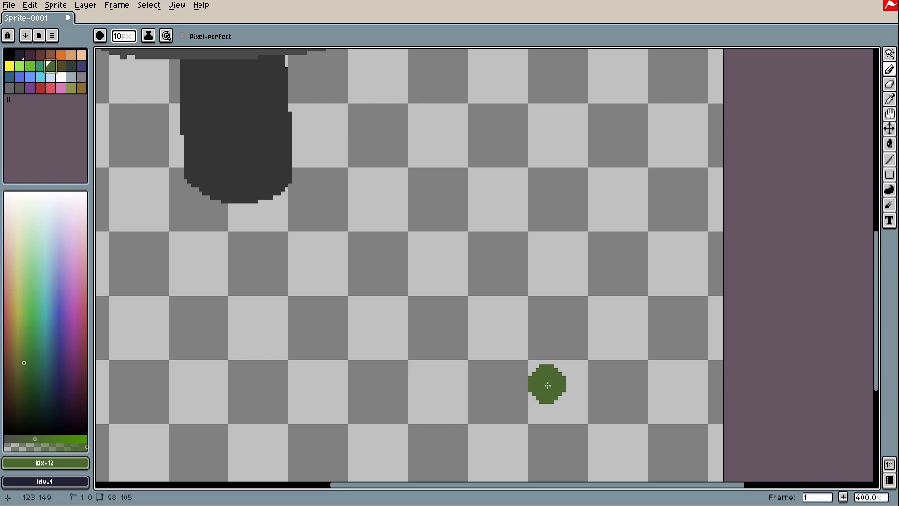
pyautogui.press('+')
pyautogui.press('+')
pyautogui.moveTo(625, 399); pyautogui.dragTo(438, 396)
pyautogui.hotkey('ctrl', 'z')
pyautogui.moveTo(483, 227)
pyautogui.mouseDown()
pyautogui.moveTo(412, 357)
pyautogui.moveTo(562, 290)
pyautogui.mouseUp()
# Draw two small bent grass blades in olive #82893d in the middle of the green patch
pyautogui.click(18, 341)
pyautogui.scroll(3, 487, 304)
pyautogui.moveTo(502, 331); pyautogui.dragTo(446, 261)
pyautogui.moveTo(515, 314); pyautogui.dragTo(618, 281)
pyautogui.moveTo(553, 306); pyautogui.dragTo(567, 289)
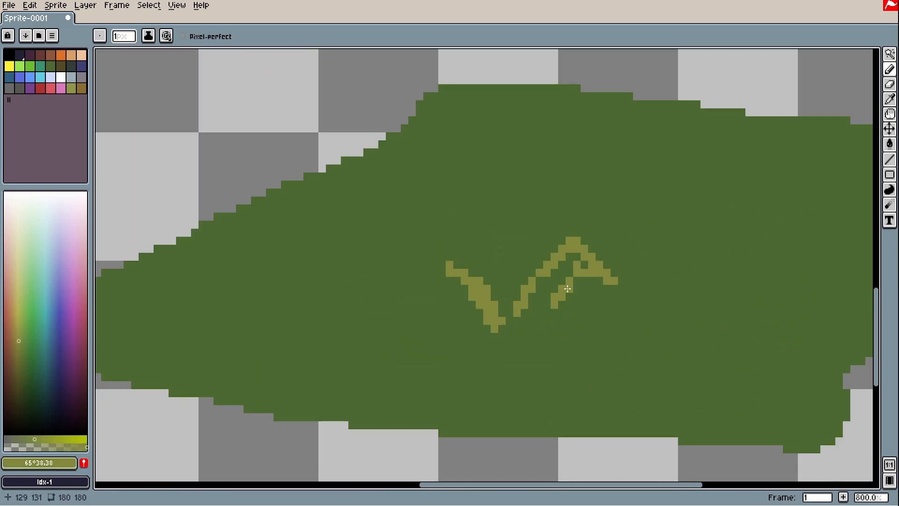
# Add a round reddish-brown fruit on the green patch's right side and a short 1 px olive #82893d stalk on top
pyautogui.scroll(-3, 568, 289)
pyautogui.click(442, 307)
pyautogui.scroll(2, 426, 302)
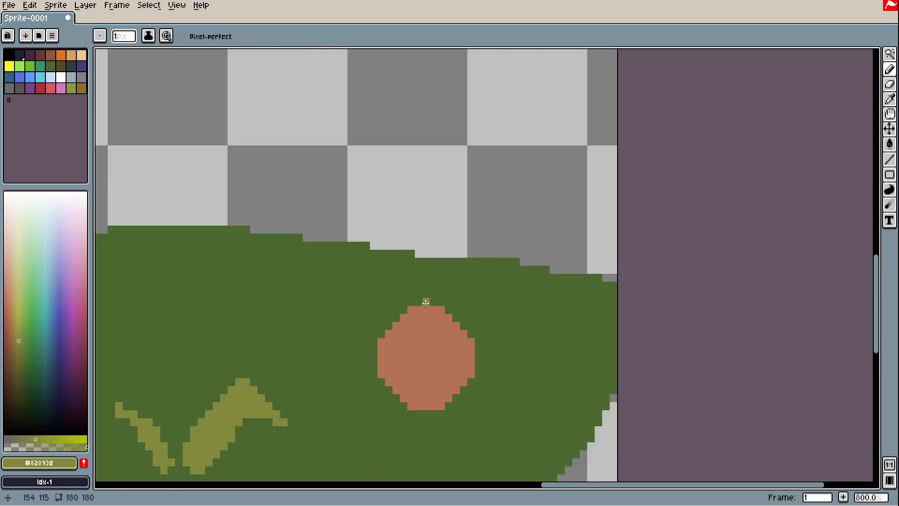
pyautogui.moveTo(426, 302); pyautogui.dragTo(426, 281)
pyautogui.scroll(-3, 466, 353)
pyautogui.scroll(1, 415, 343)
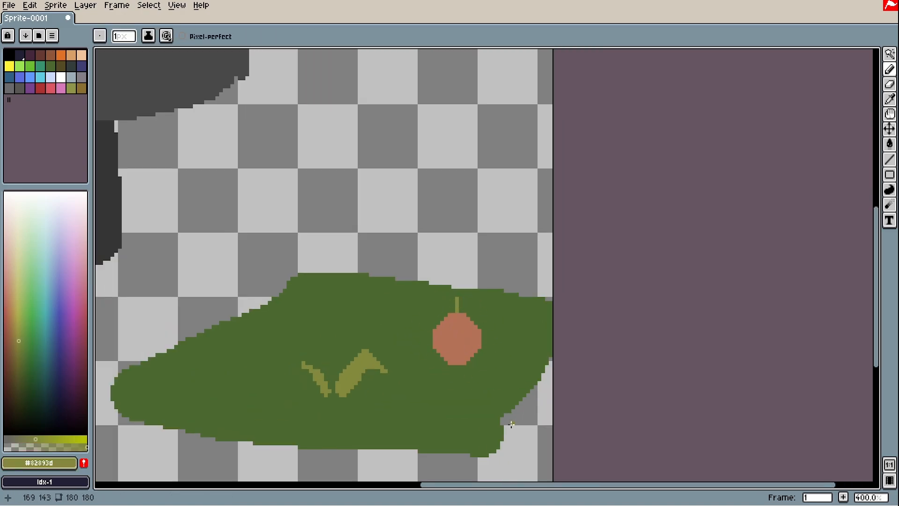
# Add a small leaf in olive #82893d to the upper end of the fruit's stalk on the green patch
pyautogui.scroll(-2, 436, 304)
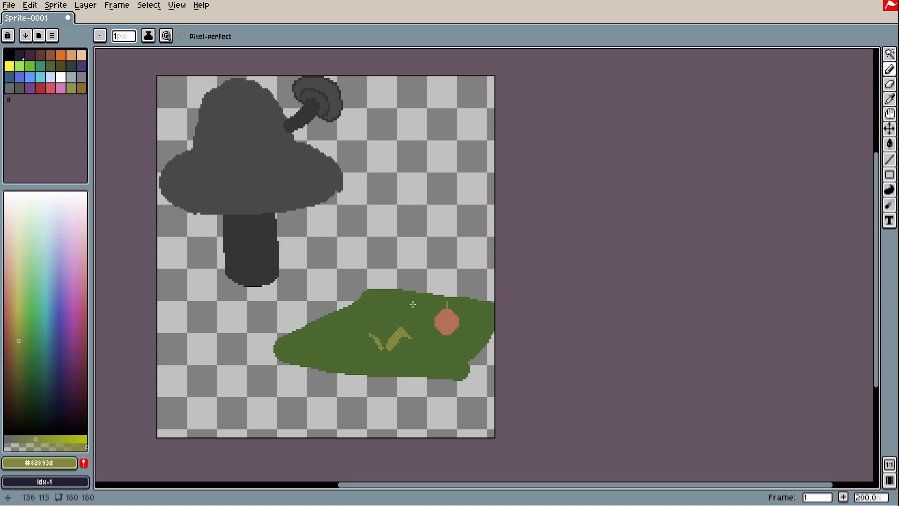
pyautogui.scroll(1, 413, 305)
pyautogui.keyDown('alt'); pyautogui.click(496, 337); pyautogui.keyUp('alt')
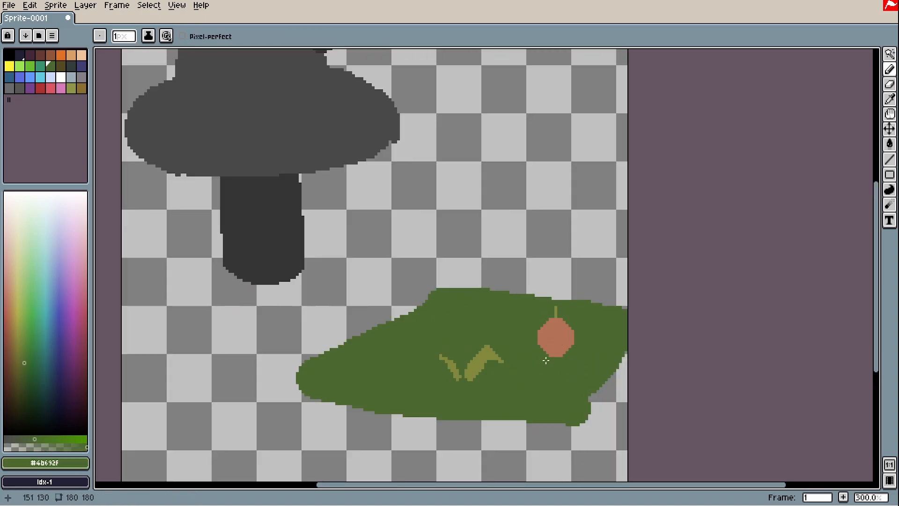
pyautogui.moveTo(546, 360); pyautogui.dragTo(482, 379)
pyautogui.keyDown('alt'); pyautogui.click(495, 365); pyautogui.keyUp('alt')
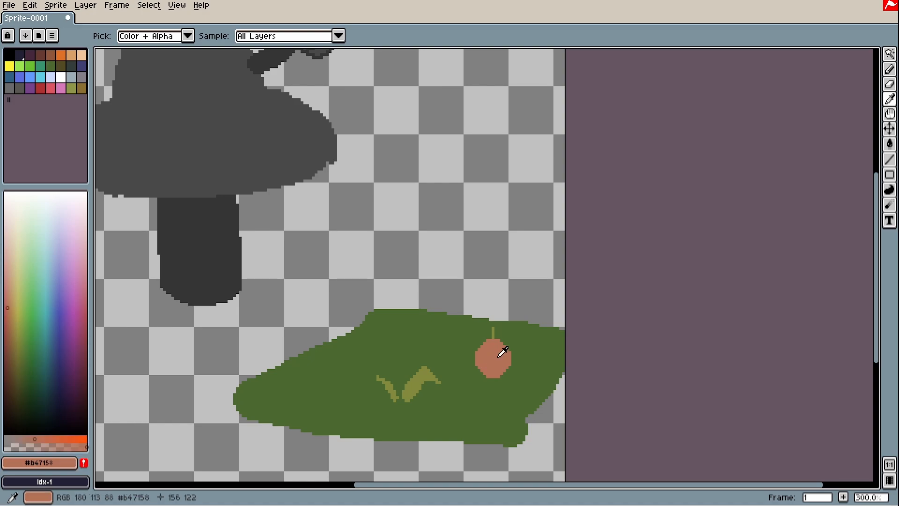
pyautogui.moveTo(468, 365); pyautogui.dragTo(462, 382)
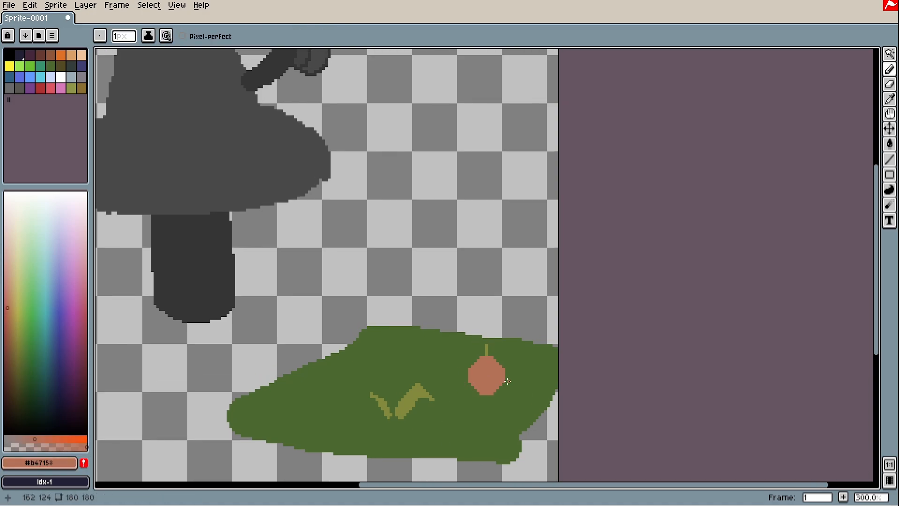
pyautogui.keyDown('alt'); pyautogui.click(487, 352); pyautogui.keyUp('alt')
pyautogui.scroll(3, 487, 352)
pyautogui.scroll(-2, 508, 375)
pyautogui.scroll(-2, 491, 331)
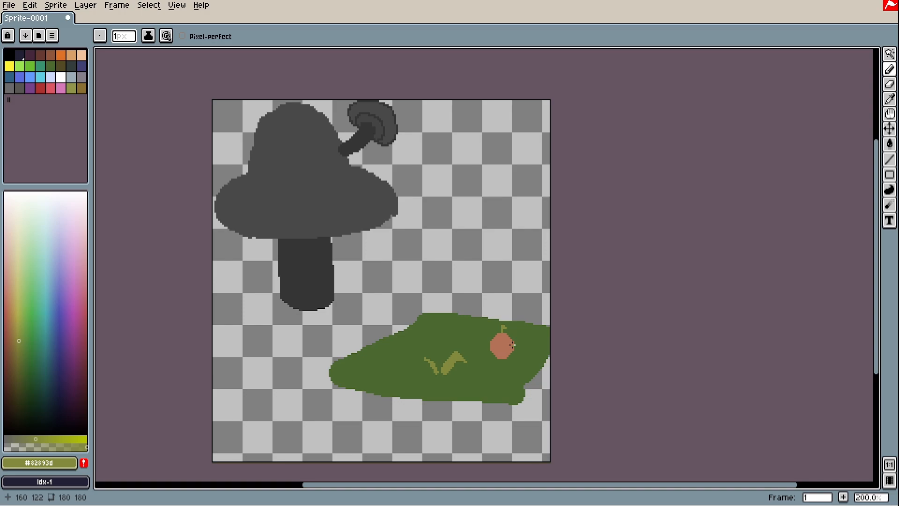
# Outline the reddish-brown fruit's left side in black with 1 px lines, from its widest part up to the stalk
pyautogui.scroll(2, 460, 353)
pyautogui.hscroll(4, 468, 356)
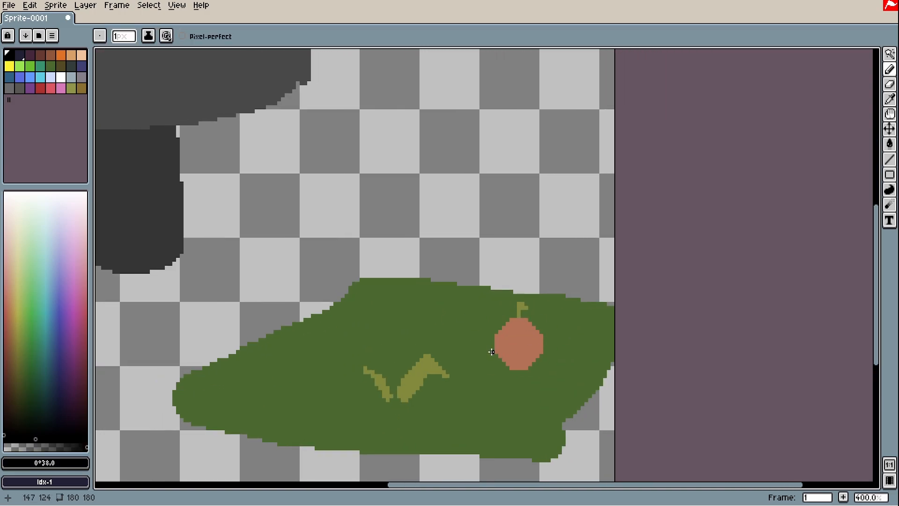
pyautogui.press('space')
pyautogui.scroll(2, 492, 352)
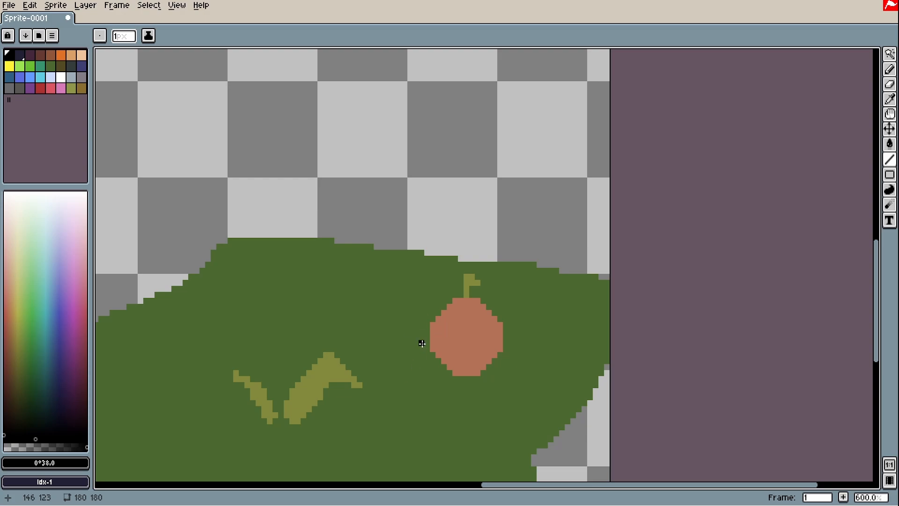
pyautogui.moveTo(454, 342); pyautogui.dragTo(444, 326)
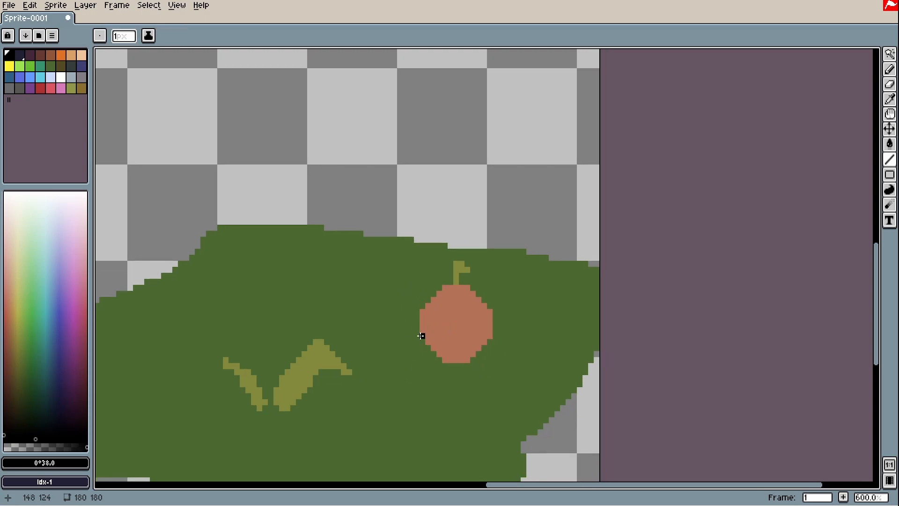
pyautogui.scroll(-4, 438, 321)
pyautogui.scroll(3, 445, 310)
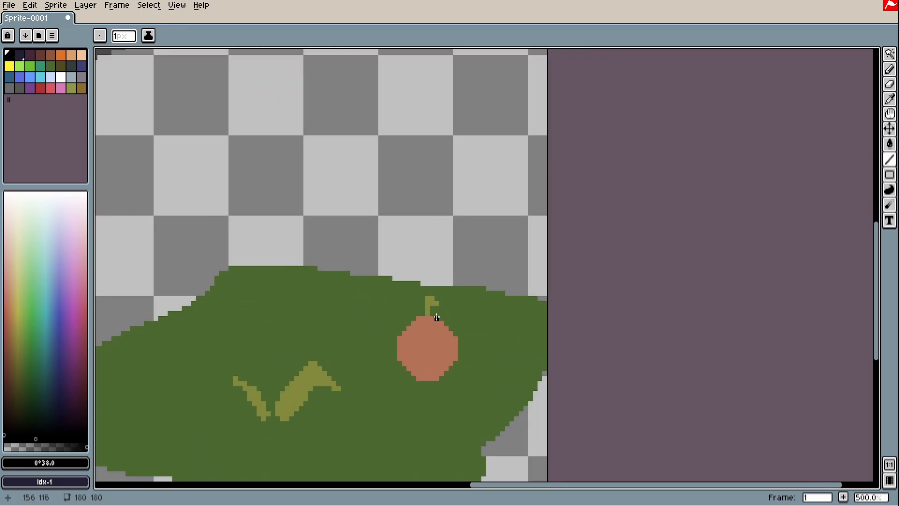
pyautogui.scroll(-1, 415, 356)
pyautogui.scroll(5, 397, 348)
pyautogui.moveTo(402, 379); pyautogui.dragTo(402, 328)
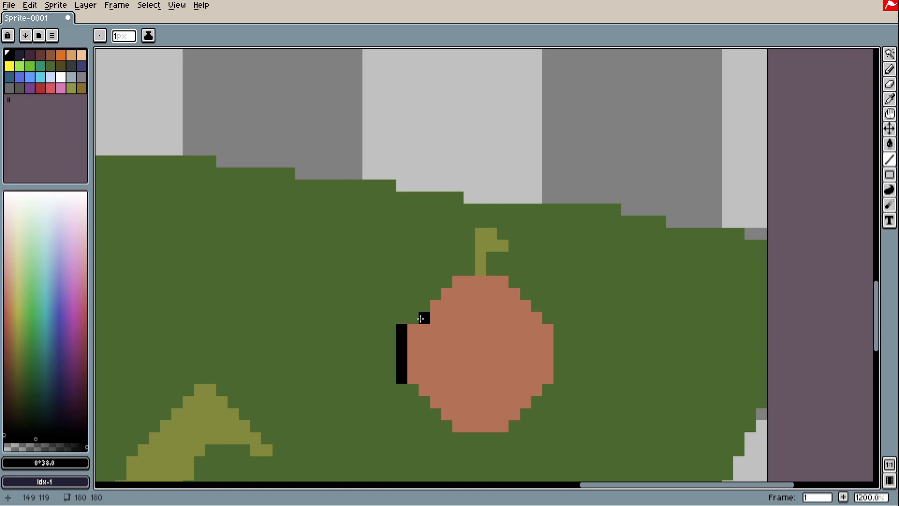
pyautogui.keyDown('shift'); pyautogui.click(464, 265); pyautogui.keyUp('shift')
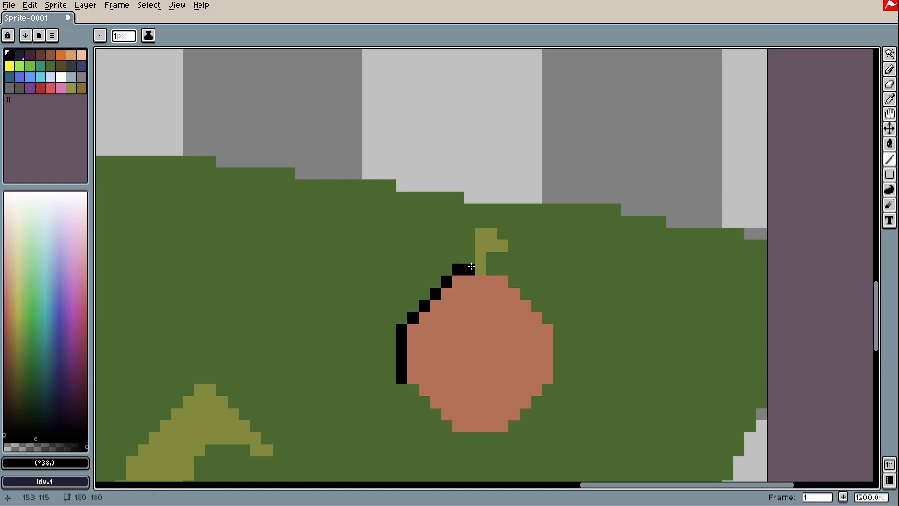
# Continue the black 1 px outline around the stalk and leaf, then down the fruit's right side to its base
pyautogui.keyDown('shift'); pyautogui.click(469, 230); pyautogui.keyUp('shift')
pyautogui.keyDown('shift'); pyautogui.click(497, 222); pyautogui.keyUp('shift')
pyautogui.keyDown('shift'); pyautogui.click(515, 253); pyautogui.keyUp('shift')
pyautogui.keyDown('shift'); pyautogui.click(560, 328); pyautogui.keyUp('shift')
pyautogui.keyDown('shift'); pyautogui.click(560, 389); pyautogui.keyUp('shift')
pyautogui.keyDown('shift'); pyautogui.click(514, 438); pyautogui.keyUp('shift')
# Draw freehand black 1 px arrows pointing at the outlined fruit, the green patch and the mushroom
pyautogui.scroll(-8, 625, 312)
pyautogui.moveTo(593, 289)
pyautogui.mouseDown()
pyautogui.moveTo(515, 311)
pyautogui.moveTo(502, 283)
pyautogui.moveTo(522, 334)
pyautogui.mouseUp()
pyautogui.scroll(1, 514, 311)
pyautogui.press('b')
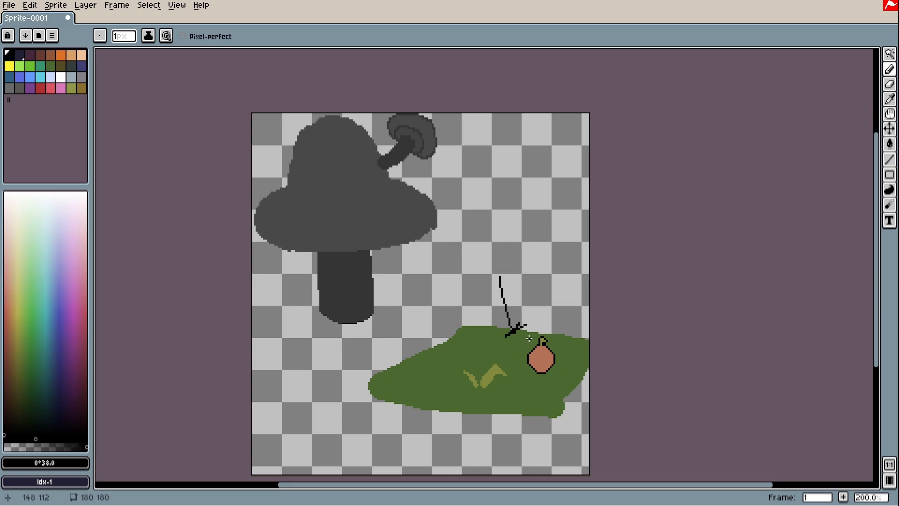
pyautogui.moveTo(462, 251)
pyautogui.mouseDown()
pyautogui.moveTo(442, 311)
pyautogui.moveTo(438, 295)
pyautogui.mouseUp()
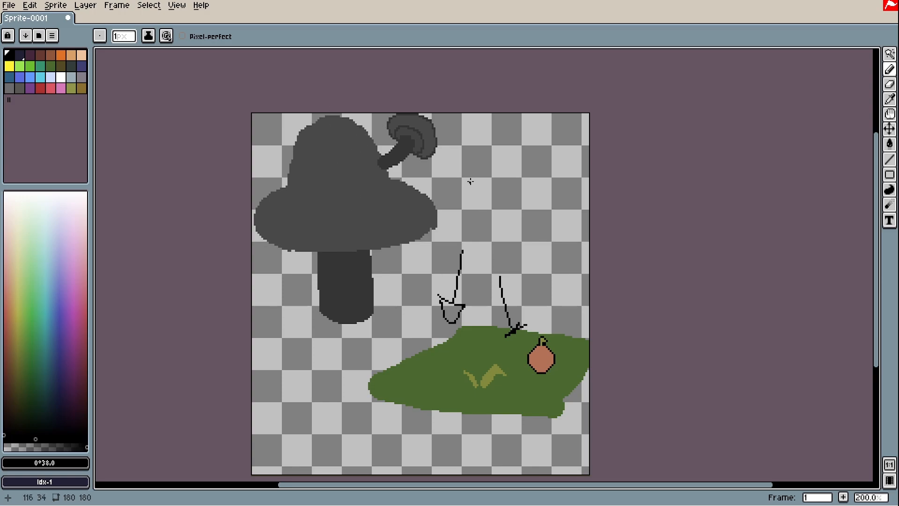
pyautogui.moveTo(470, 181)
pyautogui.mouseDown()
pyautogui.moveTo(438, 175)
pyautogui.moveTo(436, 165)
pyautogui.moveTo(433, 174)
pyautogui.mouseUp()
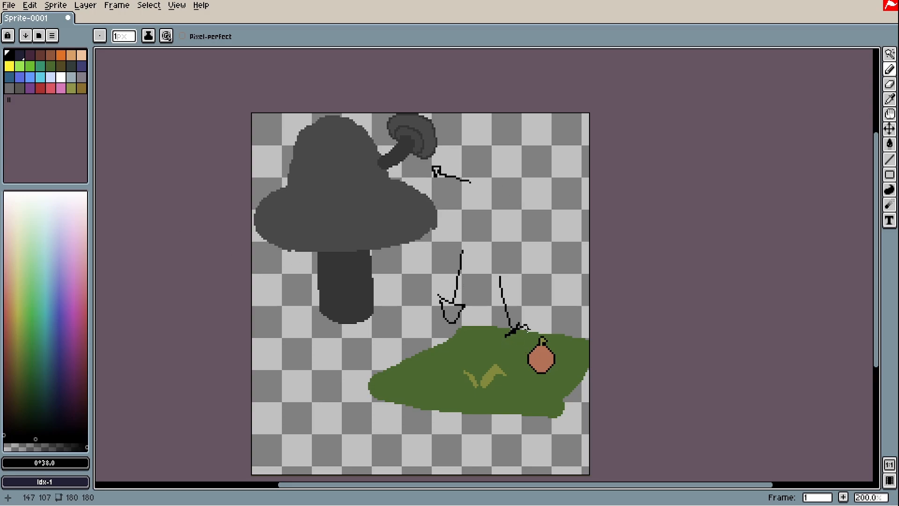
# Add a white outline around the grey mushroom and its offshoot with the Outline effect
pyautogui.scroll(2, 512, 329)
pyautogui.scroll(-1, 512, 329)
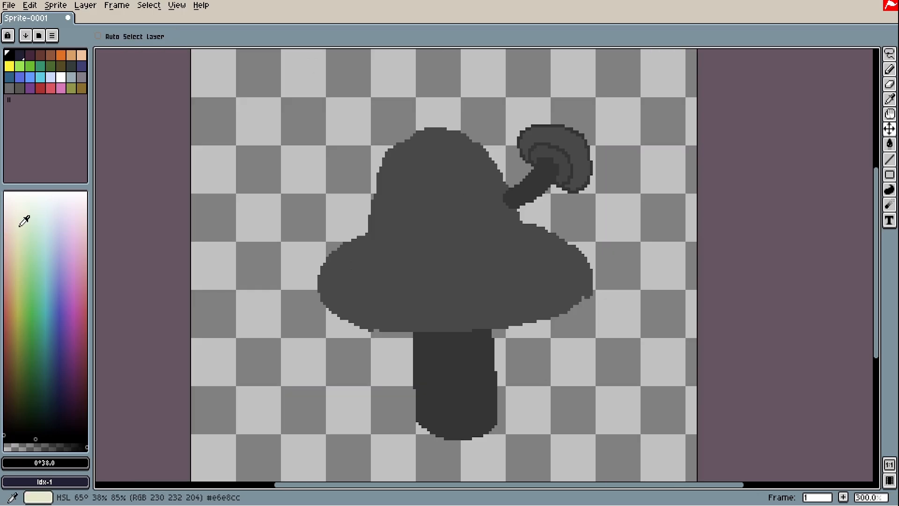
pyautogui.click(24, 217)
pyautogui.scroll(-1, 623, 231)
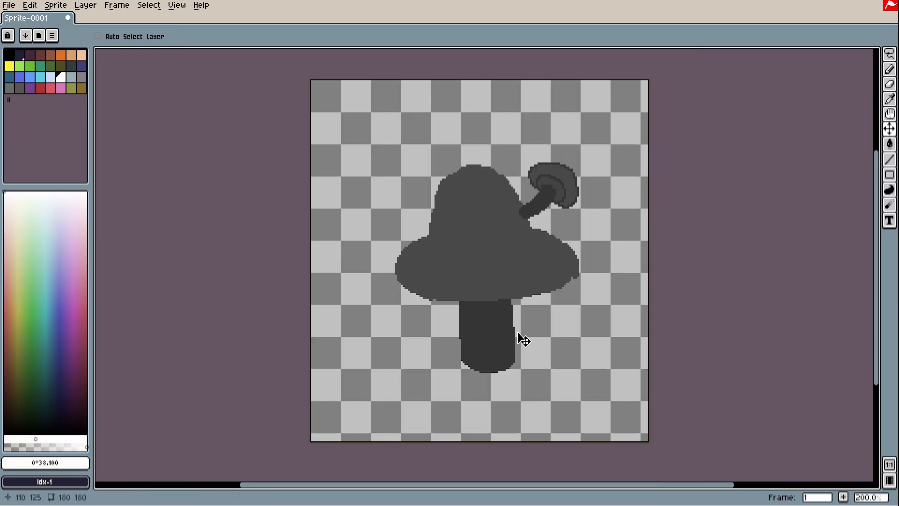
pyautogui.hotkey('shift', 'o')
pyautogui.click(780, 126)
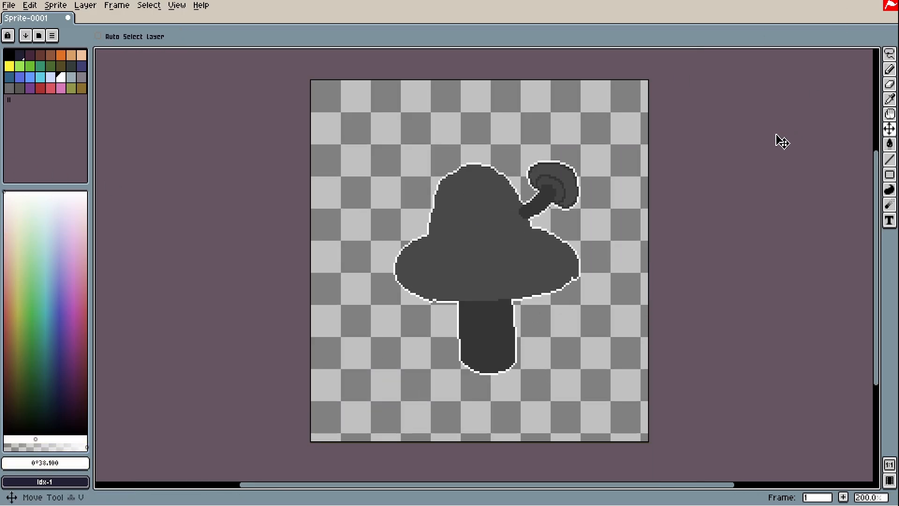
# Move the white-outlined mushroom up and left into the canvas's upper-left corner
pyautogui.scroll(-1, 707, 159)
pyautogui.scroll(1, 556, 205)
pyautogui.press('space')
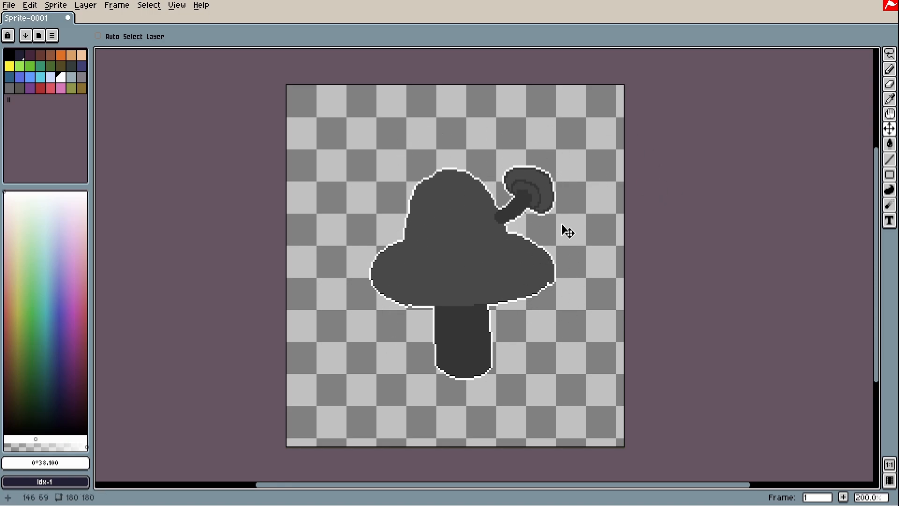
pyautogui.moveTo(535, 267); pyautogui.dragTo(516, 277)
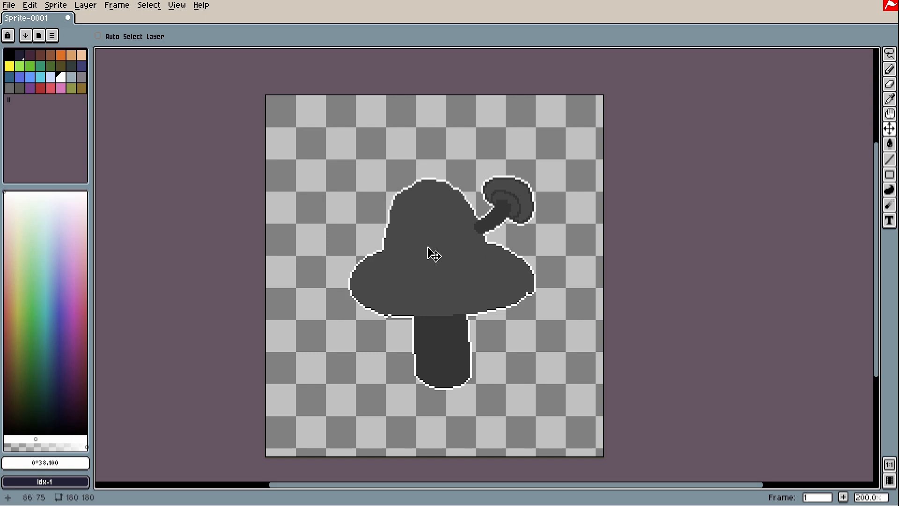
pyautogui.moveTo(513, 250); pyautogui.dragTo(426, 188)
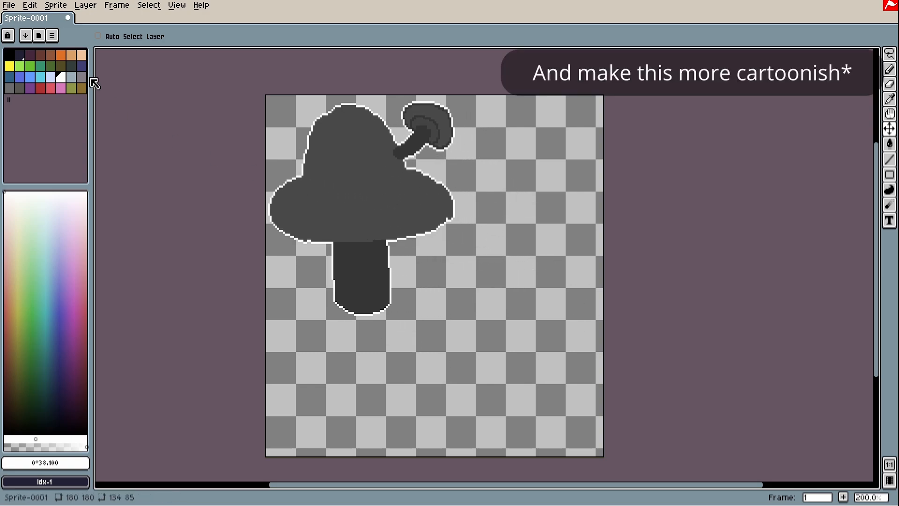
# Draw a round red #ac3232 fruit with a dark green stalk and yellow-green leaf in the canvas's lower-right area
pyautogui.click(45, 90)
pyautogui.press('b')
pyautogui.scroll(1, 510, 367)
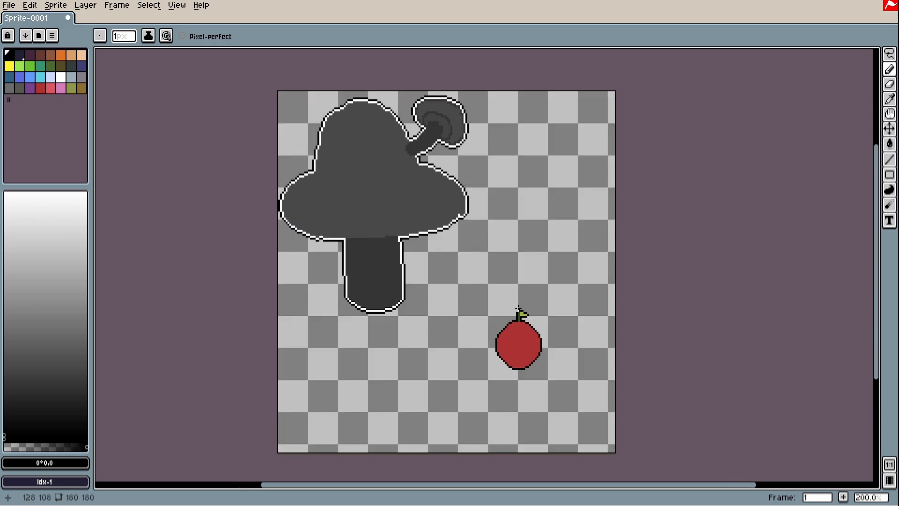
# Undo the teal background fill around the red fruit together with its rectangular selection
pyautogui.scroll(2, 518, 311)
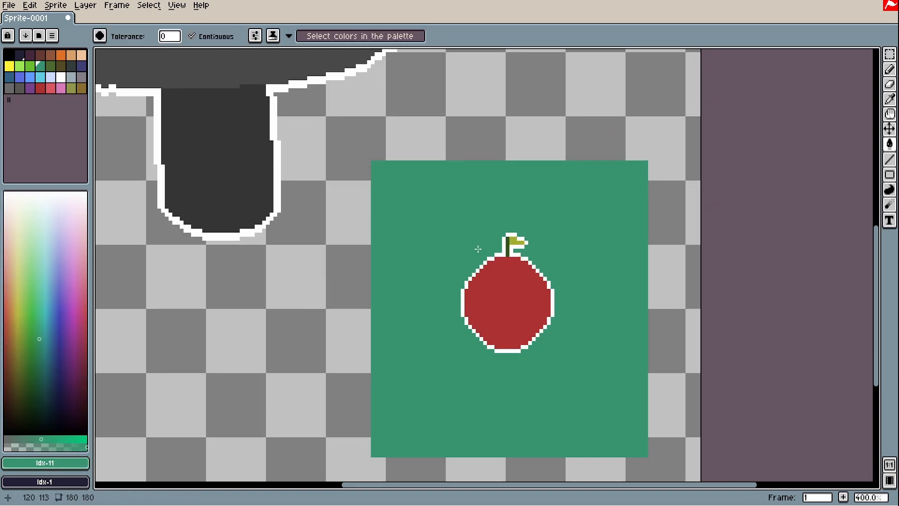
pyautogui.scroll(-1, 500, 355)
pyautogui.scroll(2, 622, 287)
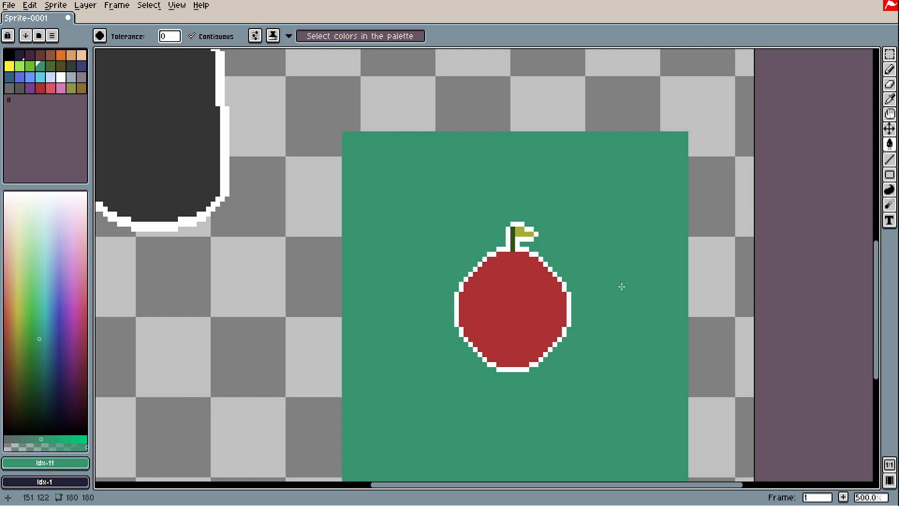
pyautogui.scroll(-2, 605, 247)
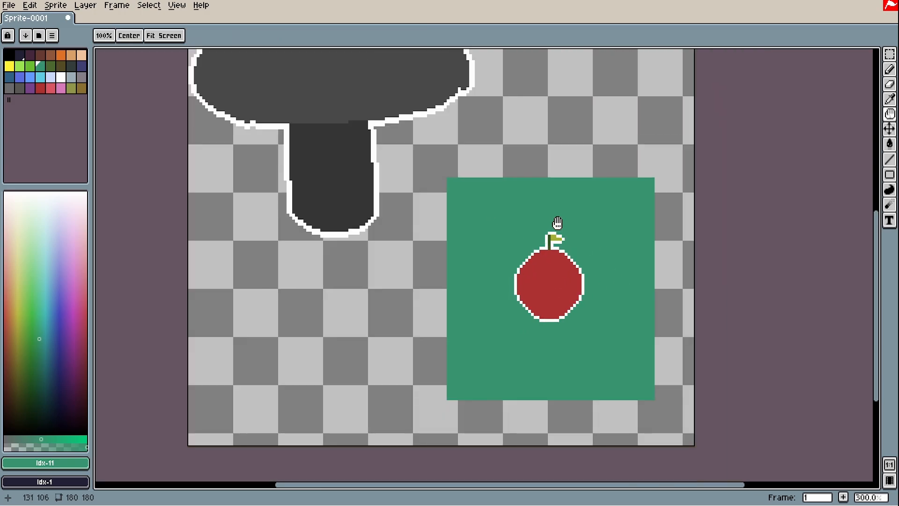
pyautogui.moveTo(556, 225); pyautogui.dragTo(569, 279)
pyautogui.hotkey('ctrl', 'z')
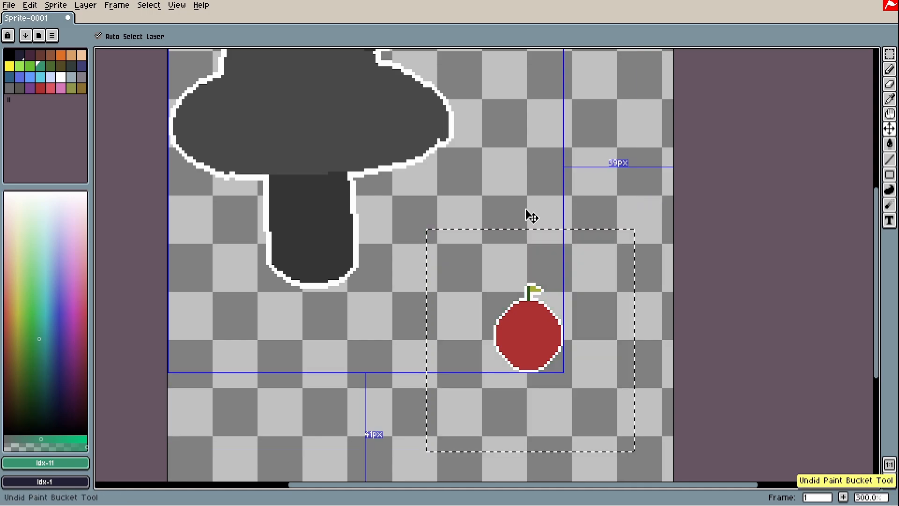
pyautogui.hotkey('ctrl', 'z')
pyautogui.press('g')
pyautogui.scroll(1, 509, 205)
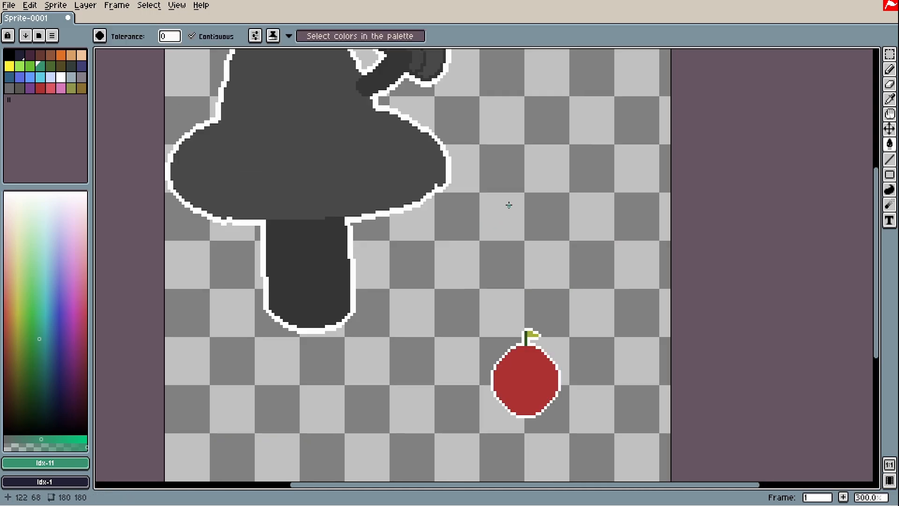
pyautogui.press('b')
pyautogui.scroll(1, 505, 231)
pyautogui.moveTo(442, 213)
pyautogui.mouseDown()
pyautogui.moveTo(458, 296)
pyautogui.moveTo(491, 307)
pyautogui.mouseUp()
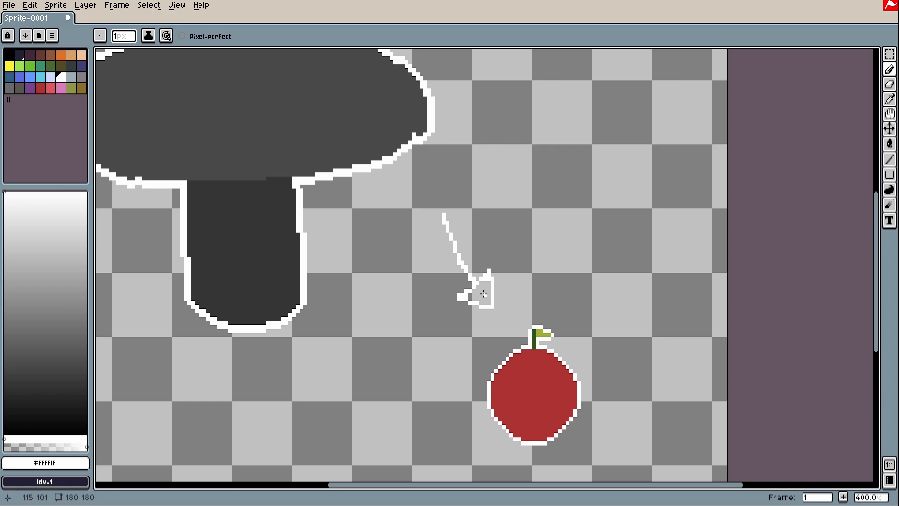
pyautogui.press('v')
pyautogui.hotkey('ctrl', 'z')
pyautogui.hotkey('ctrl', 'z')
pyautogui.press('b')
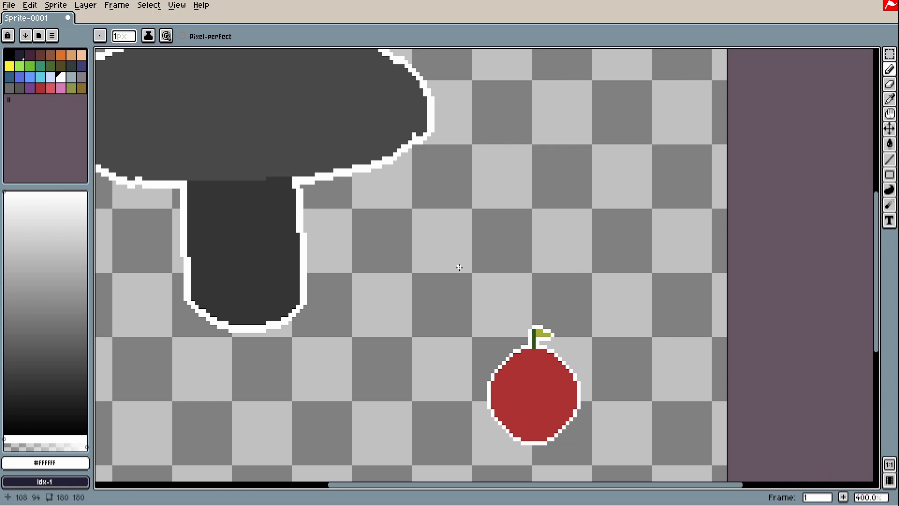
# Sample the fruit's red #ac3232, darken it to #932b2b and apply it as an outline around the fruit and mushroom
pyautogui.press('v')
pyautogui.moveTo(482, 340); pyautogui.dragTo(431, 289)
pyautogui.press('b')
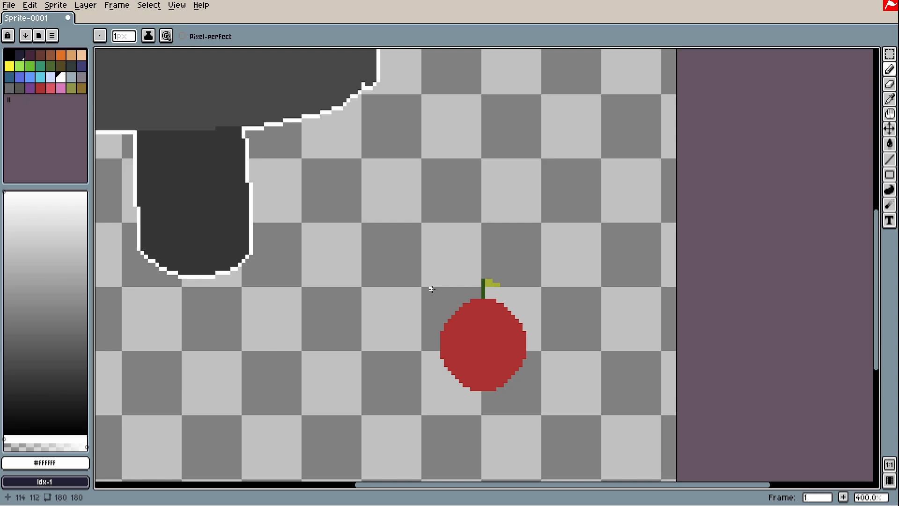
pyautogui.hscroll(1, 441, 305)
pyautogui.keyDown('alt'); pyautogui.click(458, 320); pyautogui.keyUp('alt')
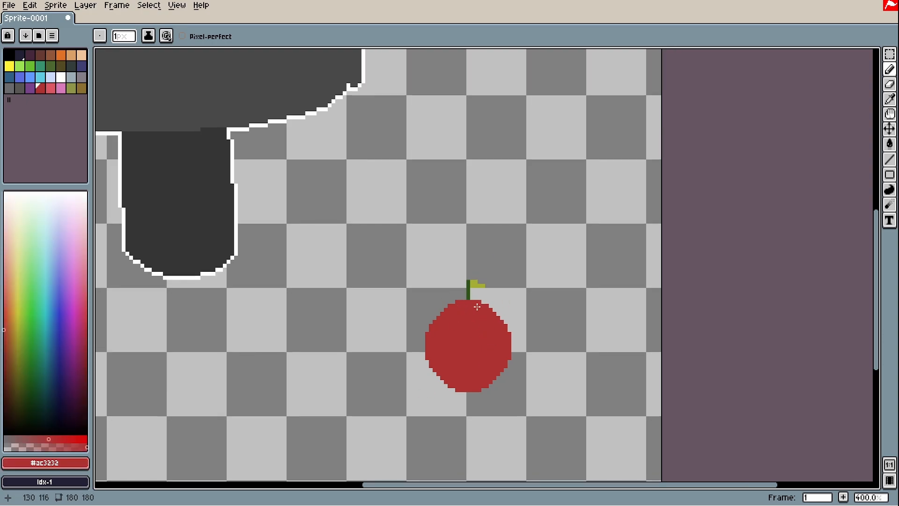
pyautogui.scroll(1, 477, 306)
pyautogui.click(3, 345)
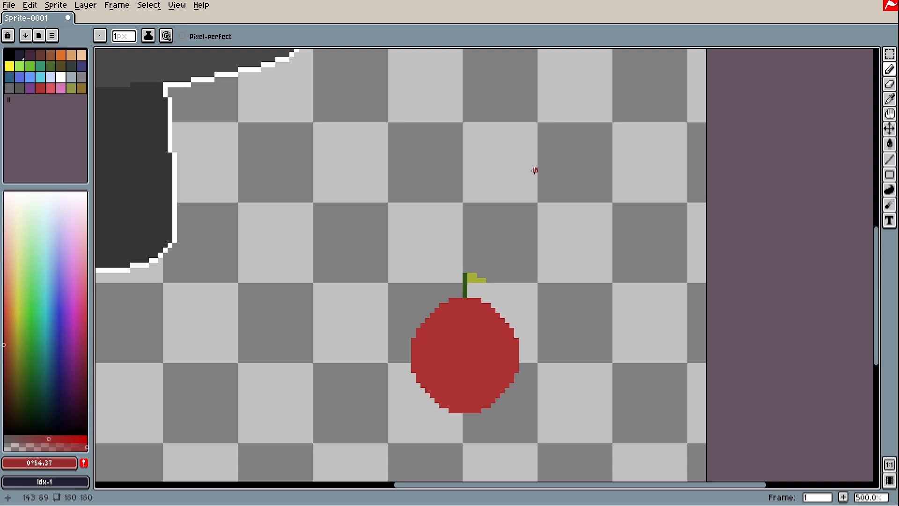
pyautogui.scroll(1, 453, 300)
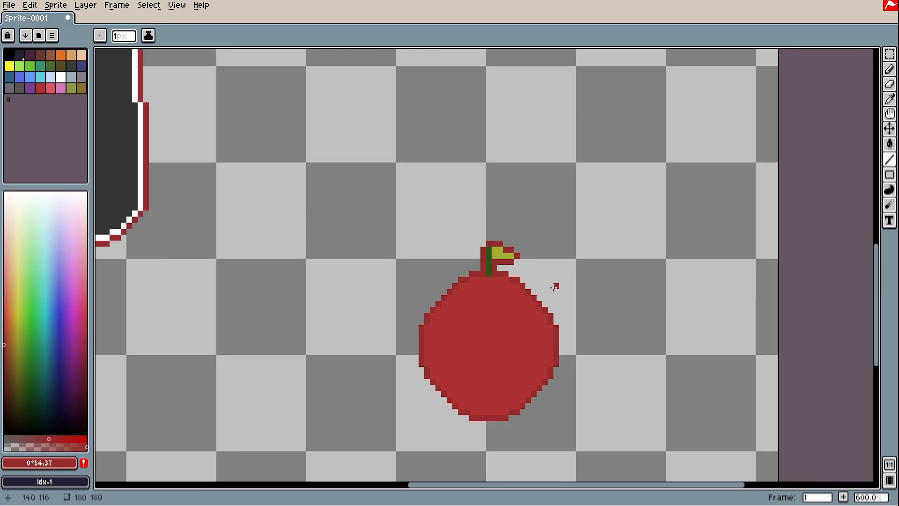
pyautogui.press('space')
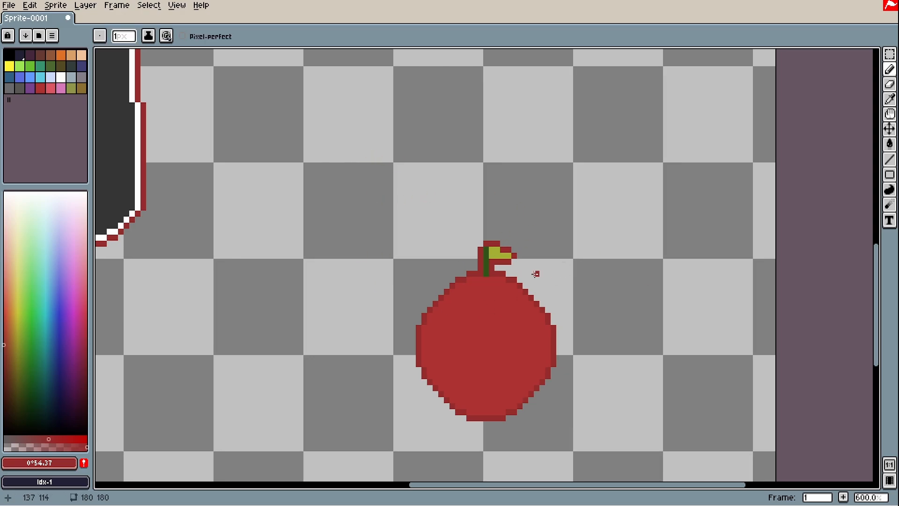
# Select the dark-red-outlined fruit with a rectangular marquee and place it to the left of its original position
pyautogui.press('m')
pyautogui.moveTo(582, 458); pyautogui.dragTo(385, 159)
pyautogui.moveTo(535, 345); pyautogui.dragTo(406, 303)
pyautogui.click(520, 286)
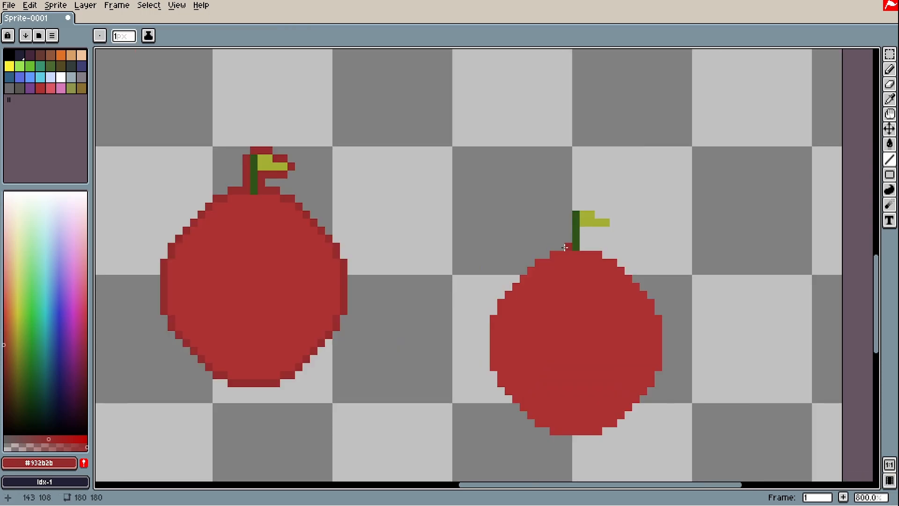
# Outline the right-hand fruit by hand with dark red #932b2b, its stalk with dark green #103727 and its leaf with a darker yellow-green
pyautogui.moveTo(569, 247)
pyautogui.mouseDown()
pyautogui.moveTo(494, 304)
pyautogui.moveTo(485, 363)
pyautogui.moveTo(551, 441)
pyautogui.moveTo(584, 440)
pyautogui.moveTo(663, 368)
pyautogui.moveTo(663, 309)
pyautogui.moveTo(657, 314)
pyautogui.moveTo(656, 297)
pyautogui.moveTo(608, 250)
pyautogui.mouseUp()
pyautogui.scroll(3, 608, 251)
pyautogui.moveTo(534, 141); pyautogui.dragTo(534, 252)
pyautogui.moveTo(579, 253)
pyautogui.mouseDown()
pyautogui.moveTo(578, 217)
pyautogui.moveTo(670, 171)
pyautogui.mouseUp()
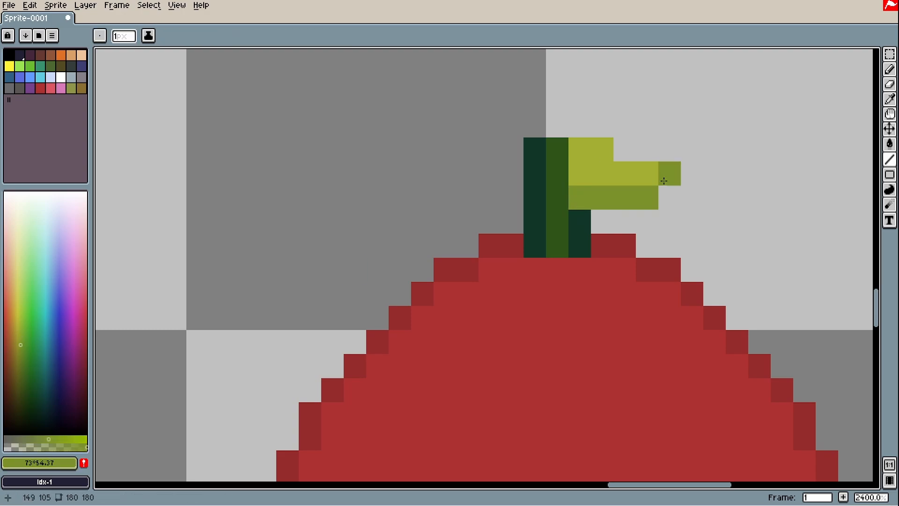
pyautogui.scroll(-5, 565, 279)
pyautogui.scroll(1, 539, 193)
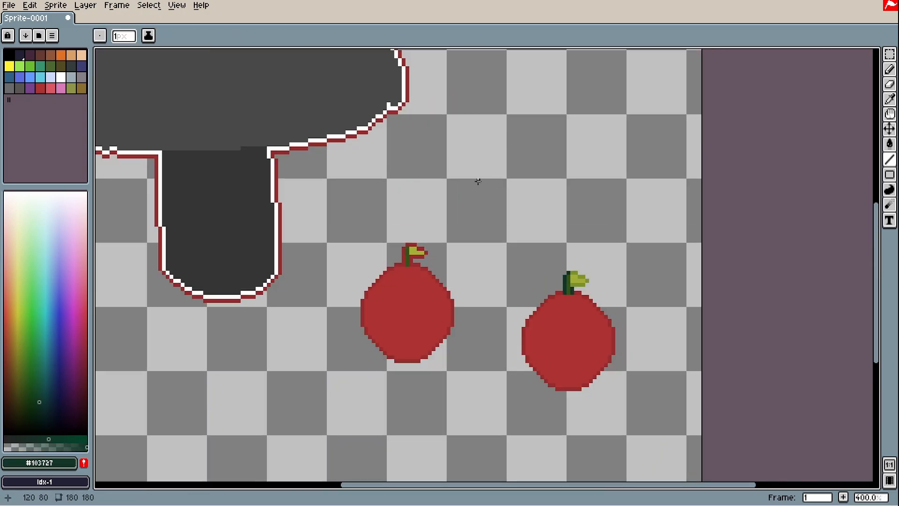
# Draw two dark green #103727 arrows above the fruits, pointing at the stalk of each one
pyautogui.moveTo(478, 183)
pyautogui.mouseDown()
pyautogui.moveTo(449, 248)
pyautogui.moveTo(446, 228)
pyautogui.moveTo(472, 255)
pyautogui.moveTo(445, 257)
pyautogui.moveTo(458, 258)
pyautogui.moveTo(462, 237)
pyautogui.mouseUp()
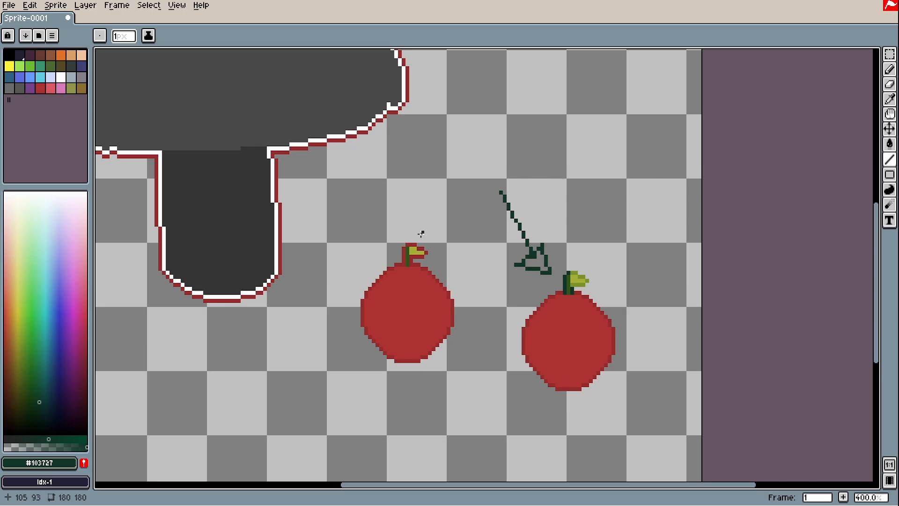
pyautogui.scroll(-2, 421, 233)
pyautogui.scroll(2, 555, 321)
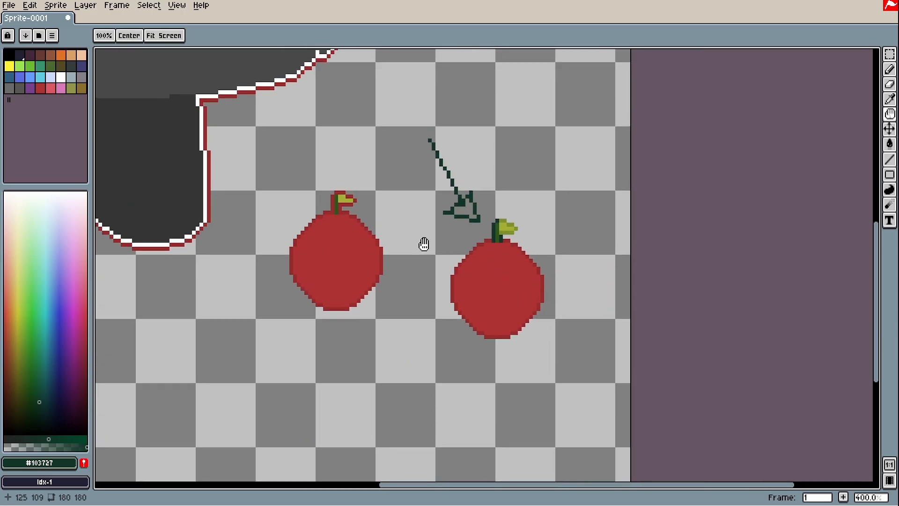
pyautogui.scroll(-2, 513, 279)
pyautogui.scroll(2, 506, 304)
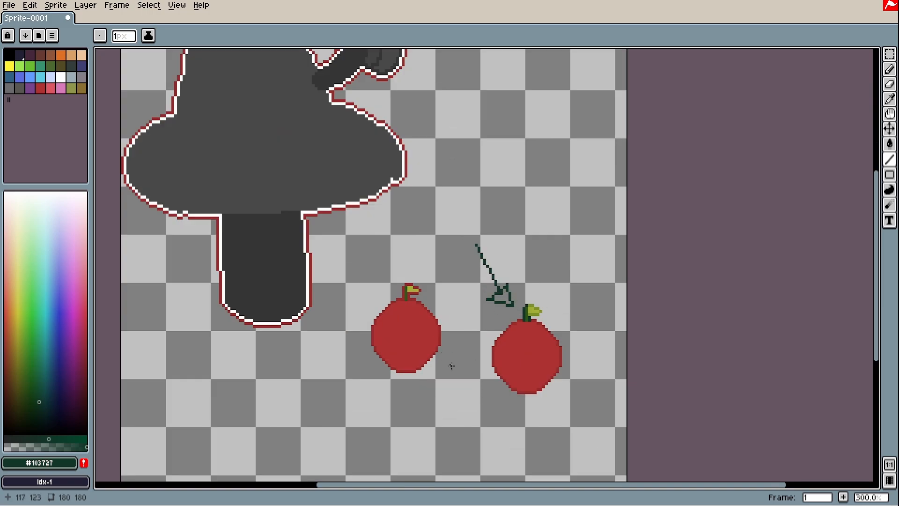
pyautogui.scroll(2, 489, 299)
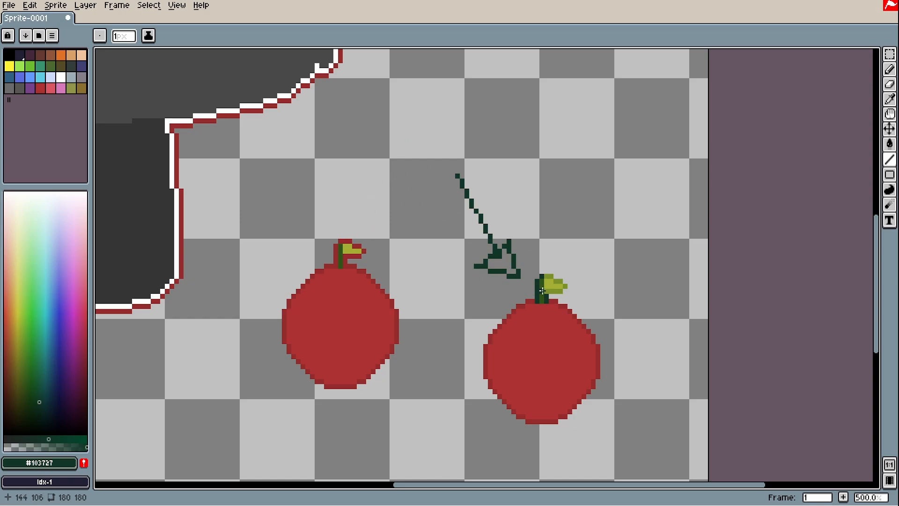
pyautogui.moveTo(406, 181); pyautogui.dragTo(366, 233)
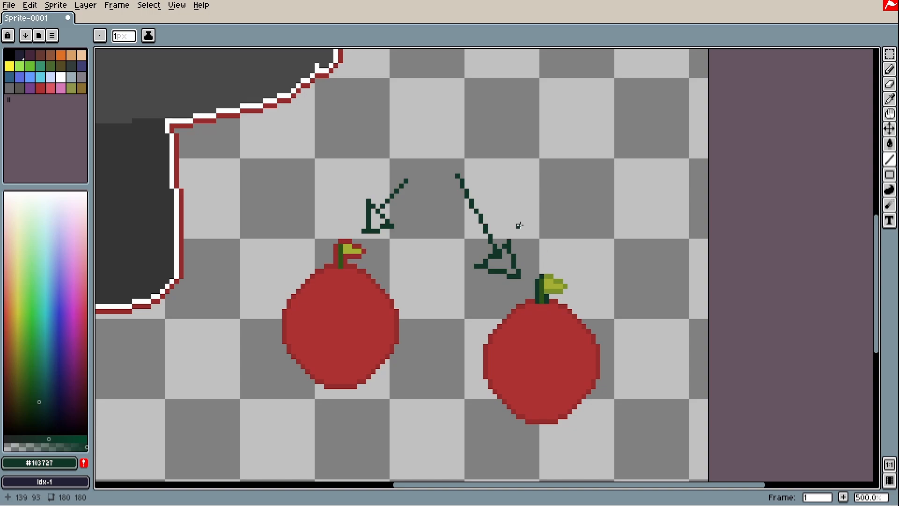
# Undo the arrows, both fruits and all outlines back to the plain grey mushroom
pyautogui.scroll(-1, 541, 195)
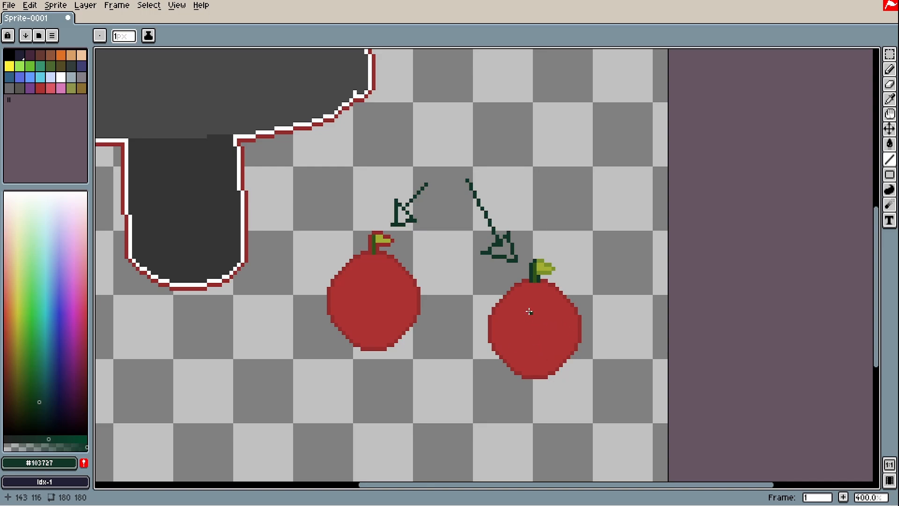
pyautogui.moveTo(301, 195)
pyautogui.mouseDown()
pyautogui.moveTo(335, 213)
pyautogui.moveTo(319, 227)
pyautogui.moveTo(341, 230)
pyautogui.mouseUp()
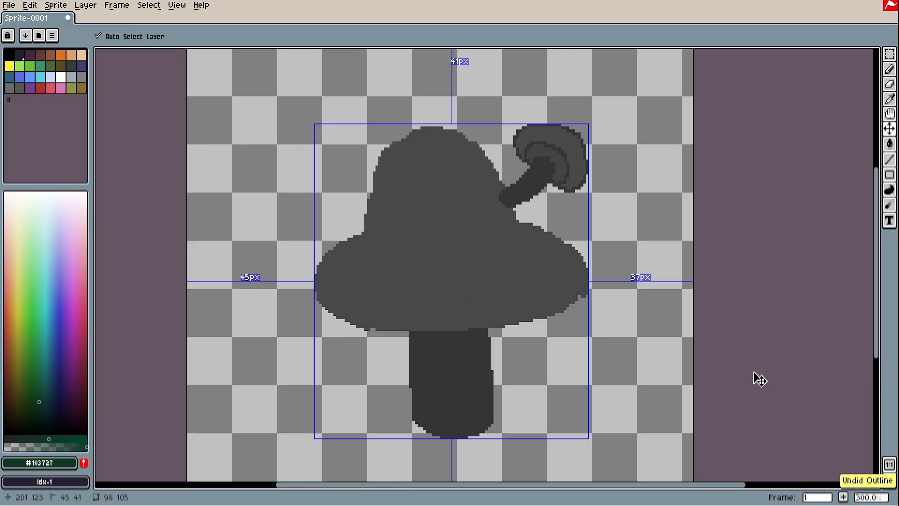
pyautogui.hotkey('ctrl', 'y')
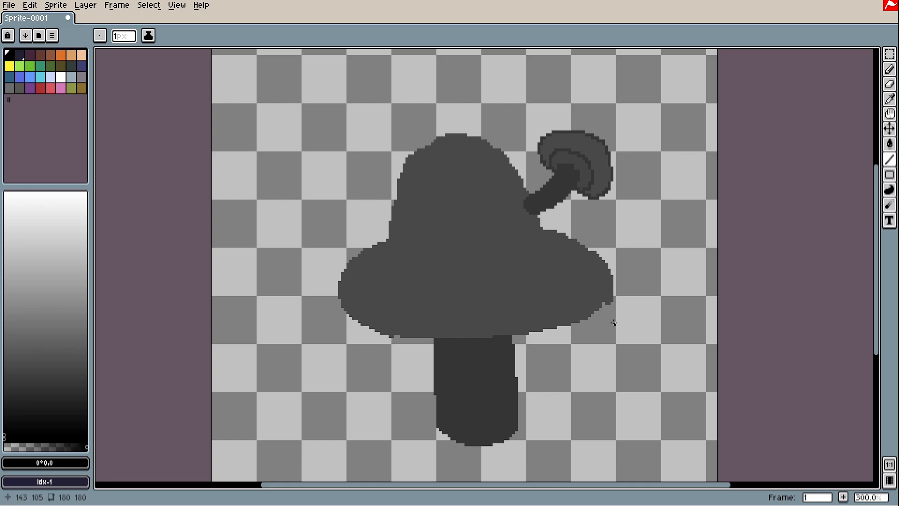
# Apply a black outside outline to the grey mushroom, limited to the pixels directly above and below the shape
pyautogui.hotkey('shift', 'o')
pyautogui.click(639, 241)
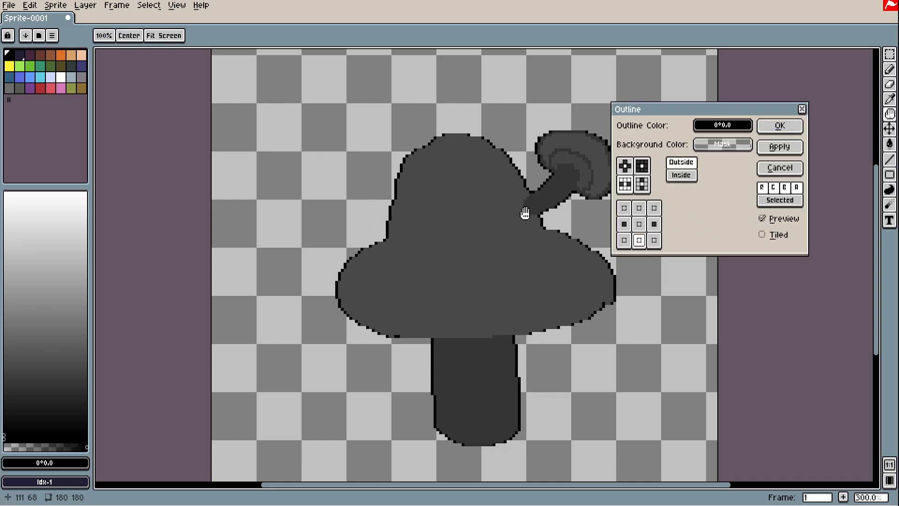
pyautogui.click(640, 225)
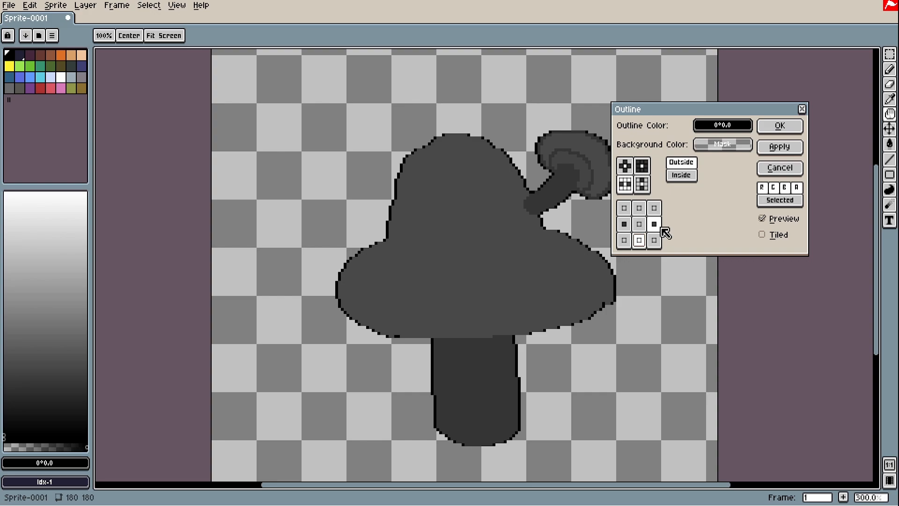
pyautogui.click(625, 224)
pyautogui.click(654, 224)
pyautogui.click(640, 208)
pyautogui.click(639, 241)
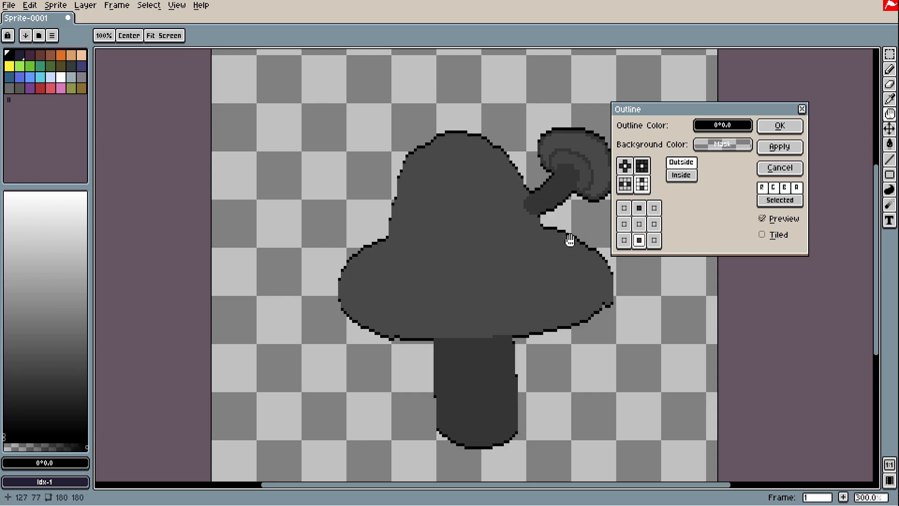
pyautogui.click(780, 126)
pyautogui.press('b')
# Draw a black arrow with a triangular head above the cap's upper-left side, using straight lines
pyautogui.scroll(-1, 385, 106)
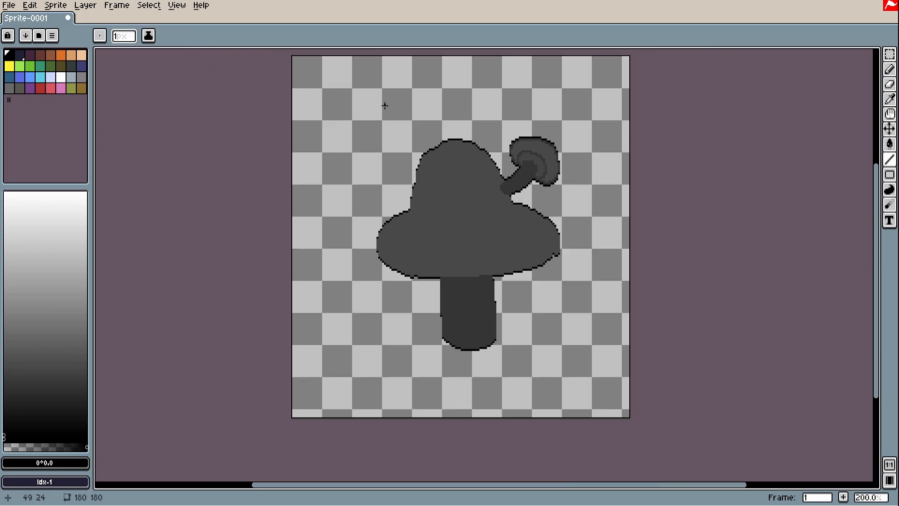
pyautogui.scroll(1, 373, 109)
pyautogui.click(349, 114)
pyautogui.keyDown('shift'); pyautogui.click(422, 159); pyautogui.keyUp('shift')
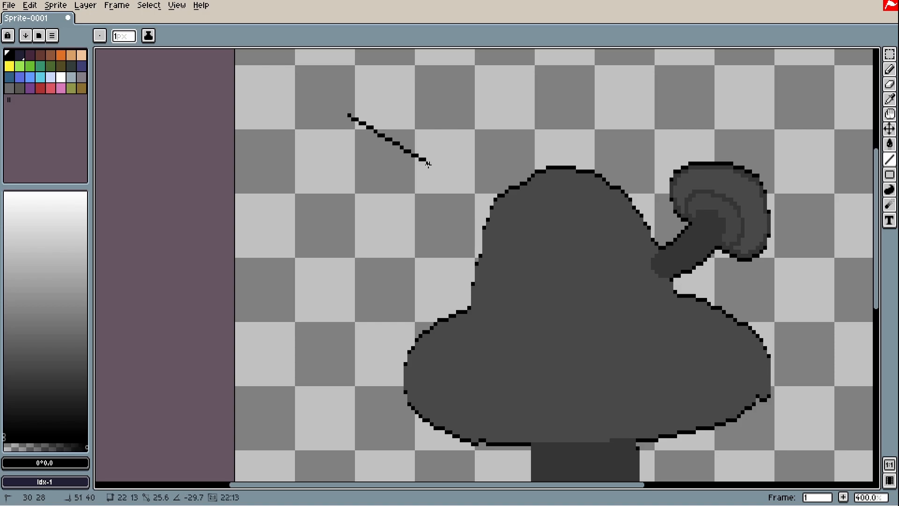
pyautogui.keyDown('shift'); pyautogui.click(401, 182); pyautogui.keyUp('shift')
pyautogui.keyDown('shift'); pyautogui.click(466, 182); pyautogui.keyUp('shift')
pyautogui.keyDown('shift'); pyautogui.click(434, 148); pyautogui.keyUp('shift')
pyautogui.scroll(-2, 515, 146)
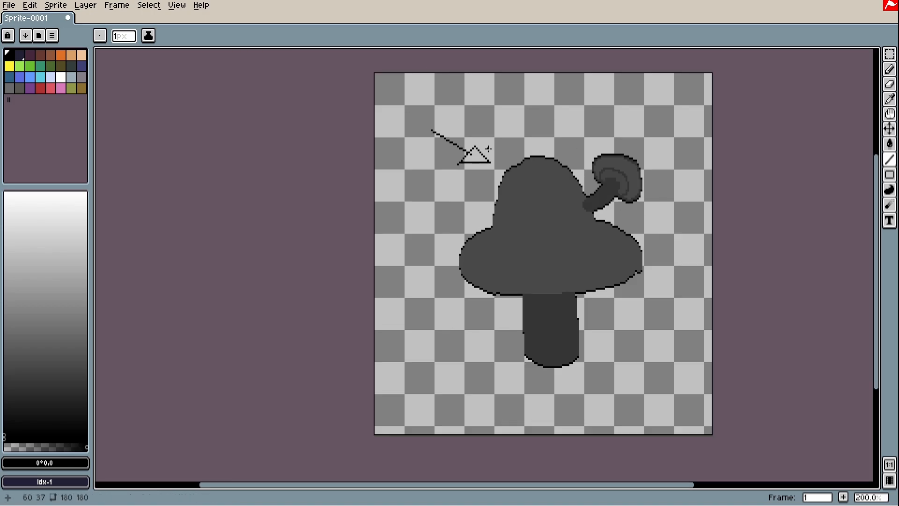
pyautogui.scroll(1, 480, 143)
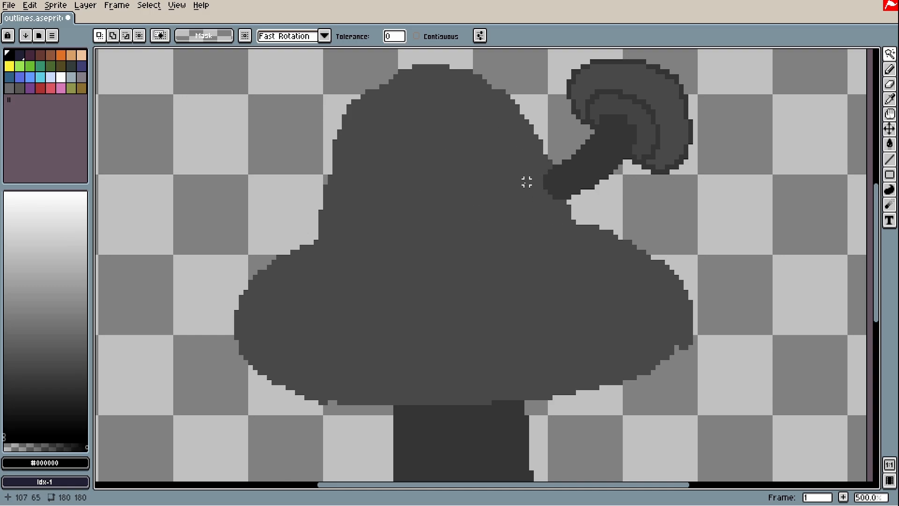
pyautogui.moveTo(526, 182); pyautogui.dragTo(513, 201)
pyautogui.scroll(-1, 507, 200)
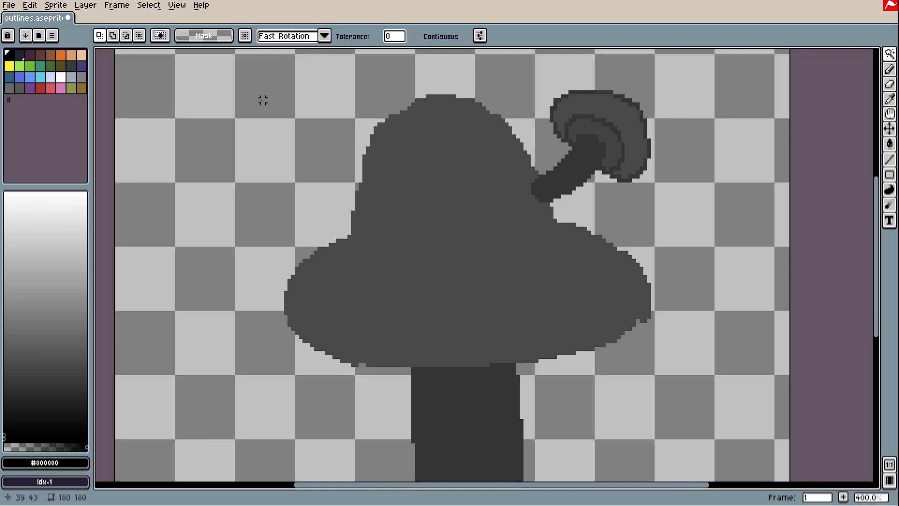
pyautogui.press('b')
pyautogui.moveTo(239, 96)
pyautogui.mouseDown()
pyautogui.moveTo(280, 113)
pyautogui.moveTo(293, 109)
pyautogui.moveTo(285, 116)
pyautogui.moveTo(301, 126)
pyautogui.moveTo(316, 123)
pyautogui.moveTo(294, 109)
pyautogui.mouseUp()
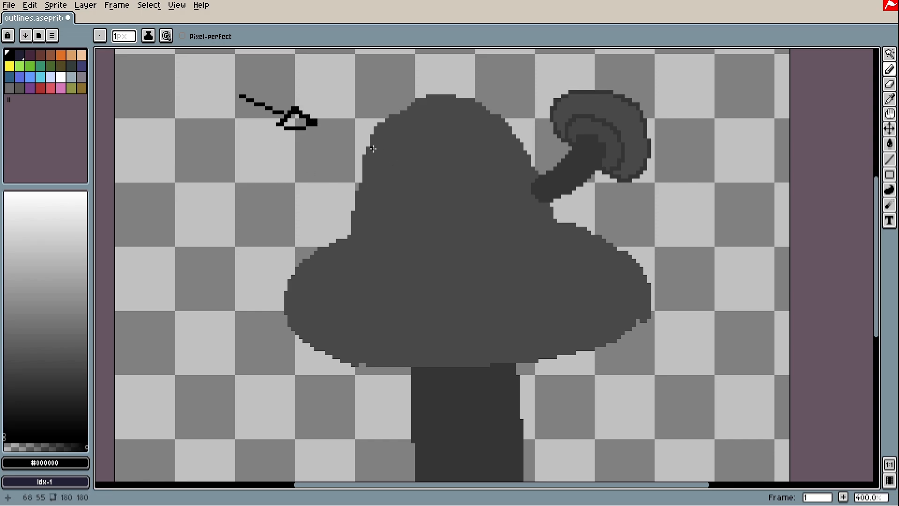
pyautogui.hotkey('ctrl', 'z')
pyautogui.scroll(-2, 446, 188)
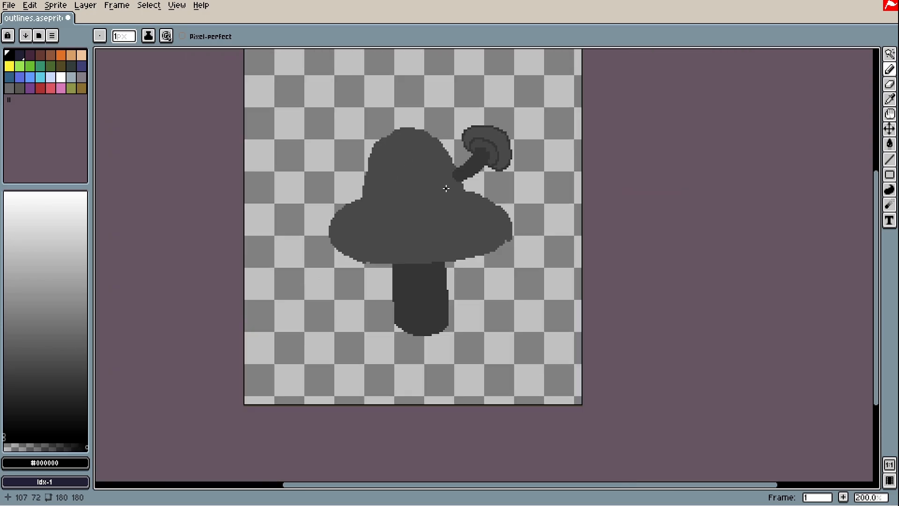
# Draw a black 1 px curved outline around the base of the small mushroom's stem where it overlaps the large cap
pyautogui.scroll(4, 446, 188)
pyautogui.moveTo(456, 177)
pyautogui.mouseDown()
pyautogui.moveTo(458, 204)
pyautogui.moveTo(482, 213)
pyautogui.mouseUp()
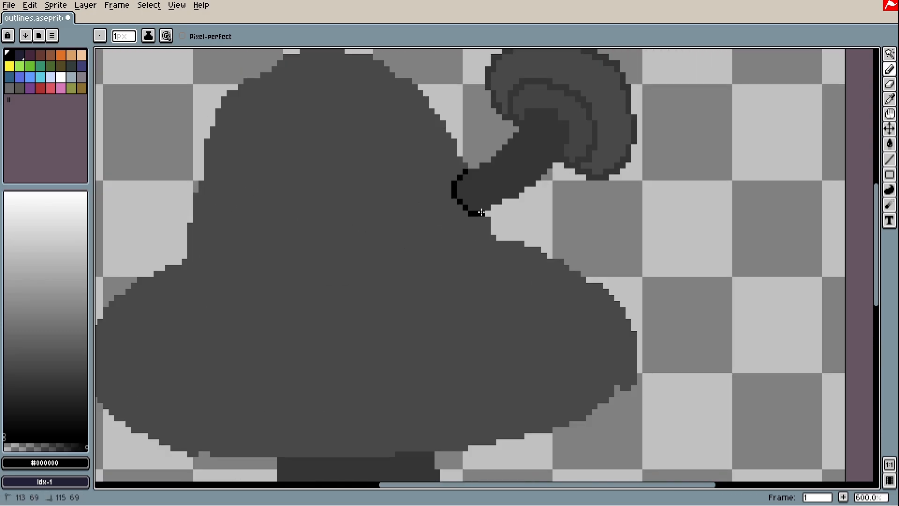
pyautogui.scroll(-3, 483, 227)
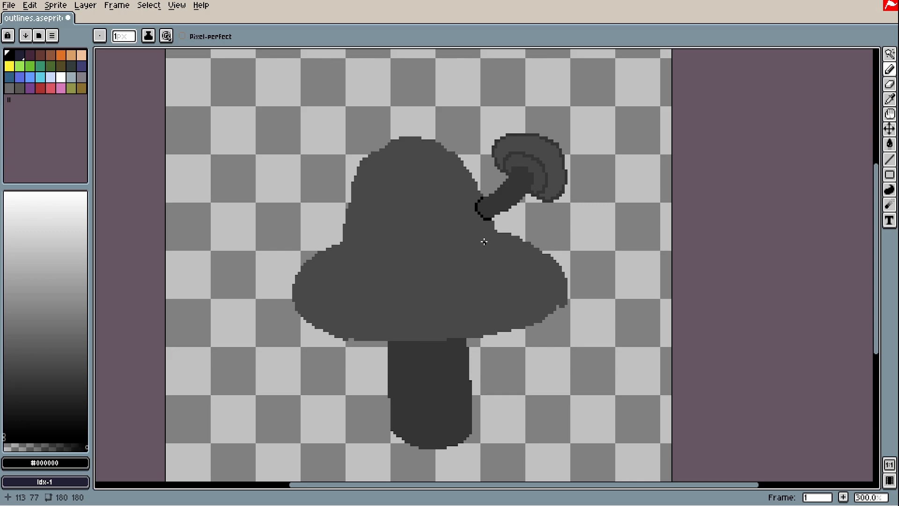
pyautogui.scroll(4, 480, 342)
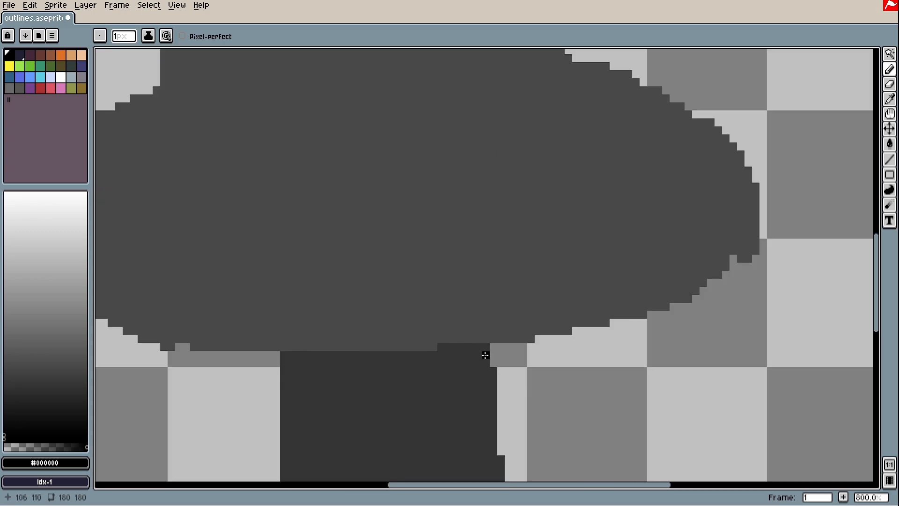
pyautogui.scroll(-3, 463, 301)
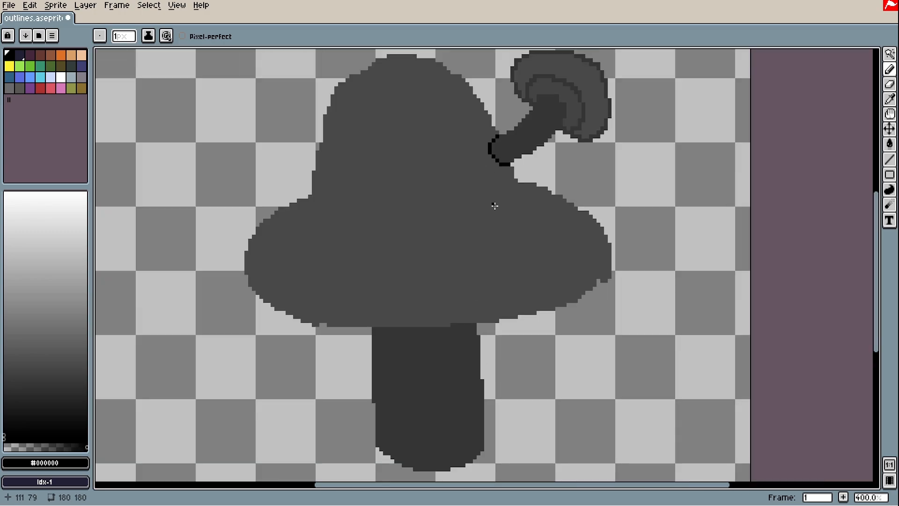
pyautogui.scroll(-2, 485, 240)
pyautogui.scroll(1, 447, 245)
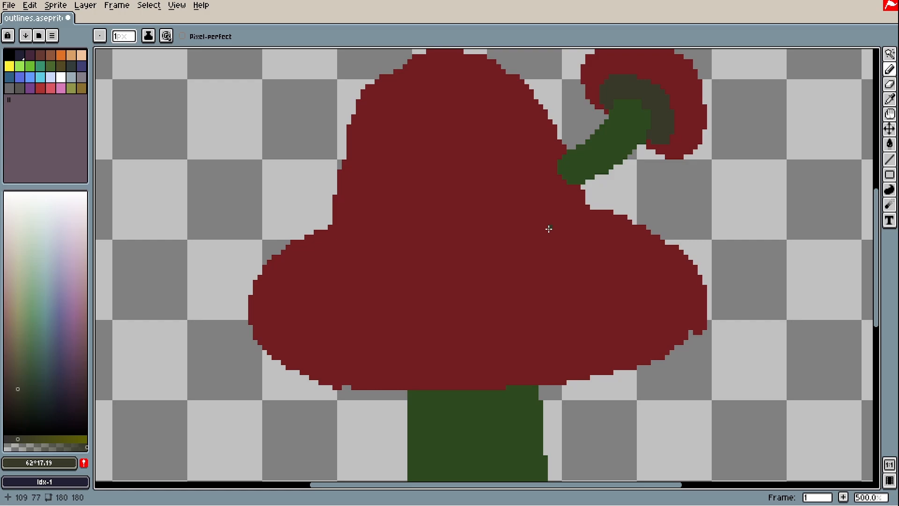
# Undo the pencil arrow drawn to the left of the large mushroom's green stalk
pyautogui.scroll(-2, 549, 228)
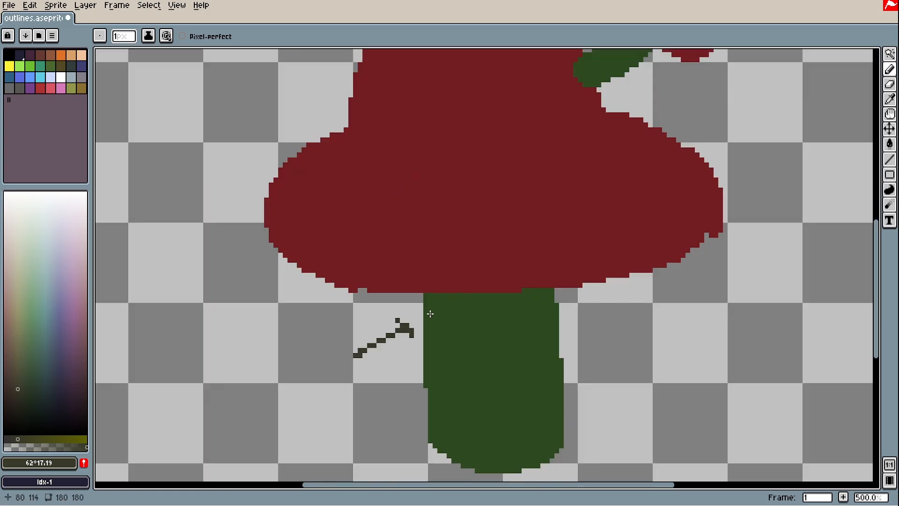
pyautogui.hotkey('ctrl', 'z')
pyautogui.hotkey('ctrl', 'z')
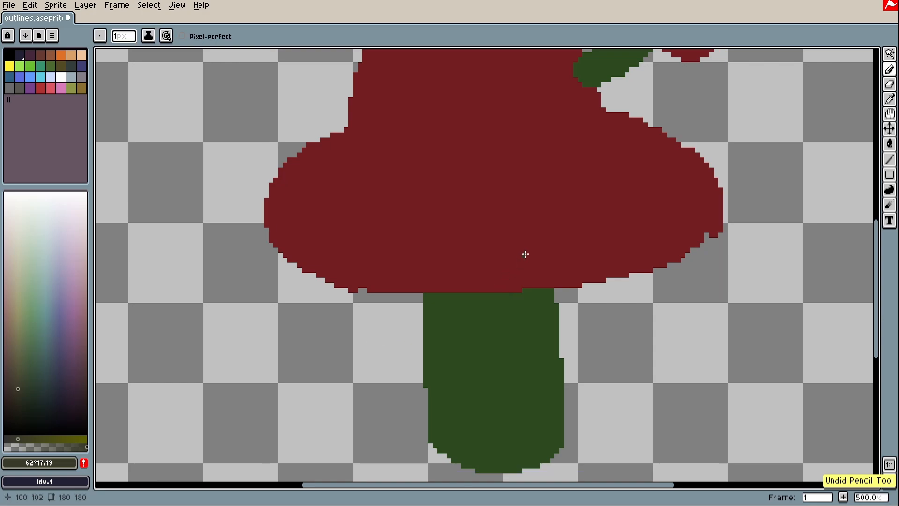
# Examine where the small mushroom's green stem meets the large dark red cap
pyautogui.scroll(-3, 520, 251)
pyautogui.scroll(3, 532, 264)
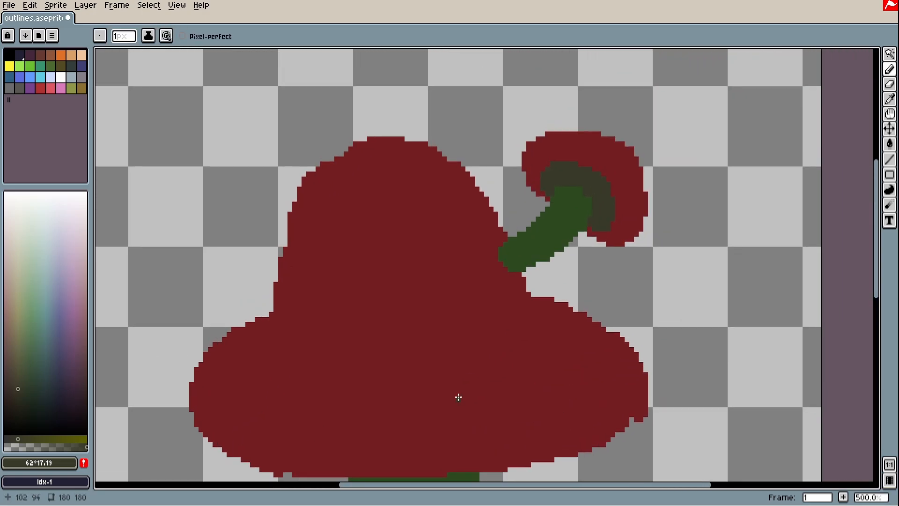
pyautogui.moveTo(522, 365); pyautogui.dragTo(458, 395)
pyautogui.scroll(2, 506, 265)
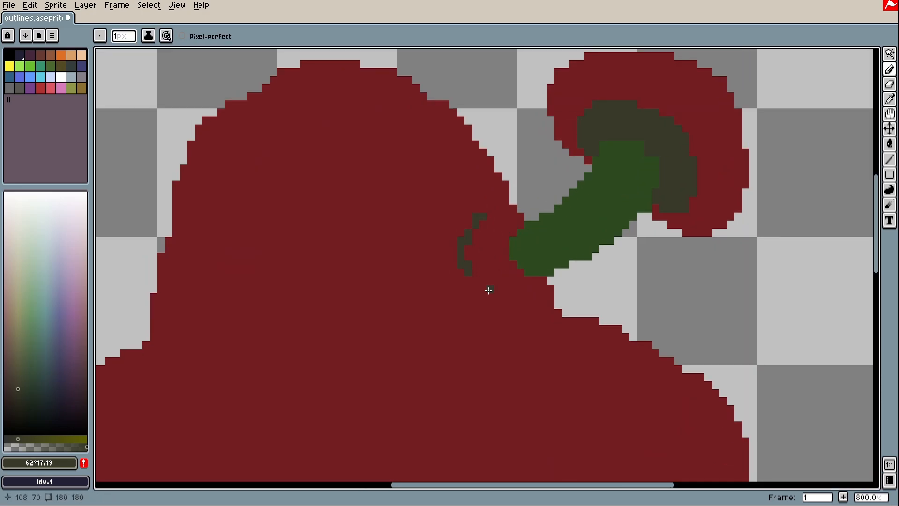
pyautogui.scroll(-3, 487, 289)
pyautogui.scroll(2, 464, 309)
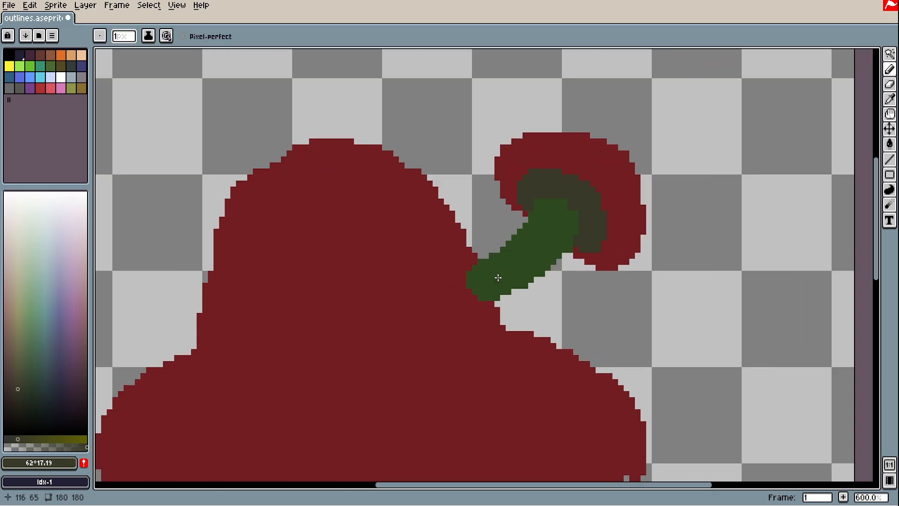
pyautogui.scroll(-2, 487, 294)
pyautogui.scroll(5, 445, 281)
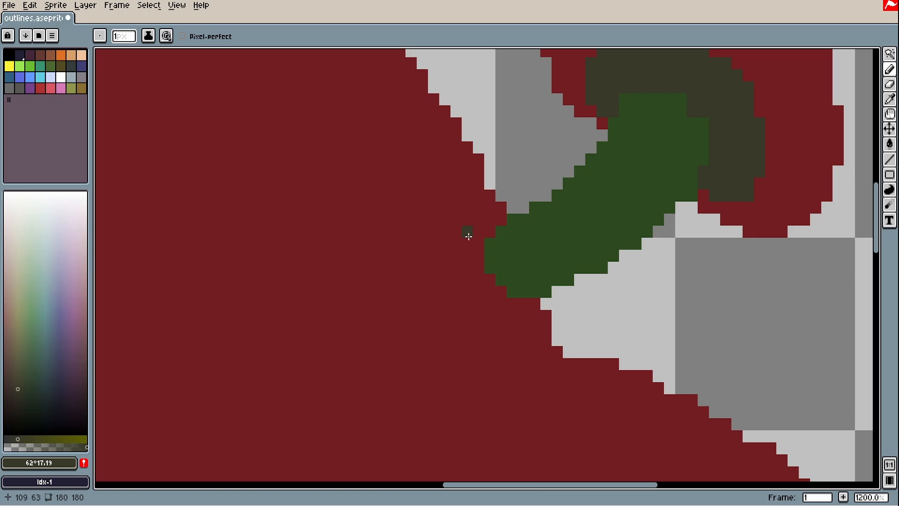
pyautogui.scroll(-2, 468, 236)
pyautogui.scroll(2, 497, 217)
pyautogui.scroll(-2, 505, 274)
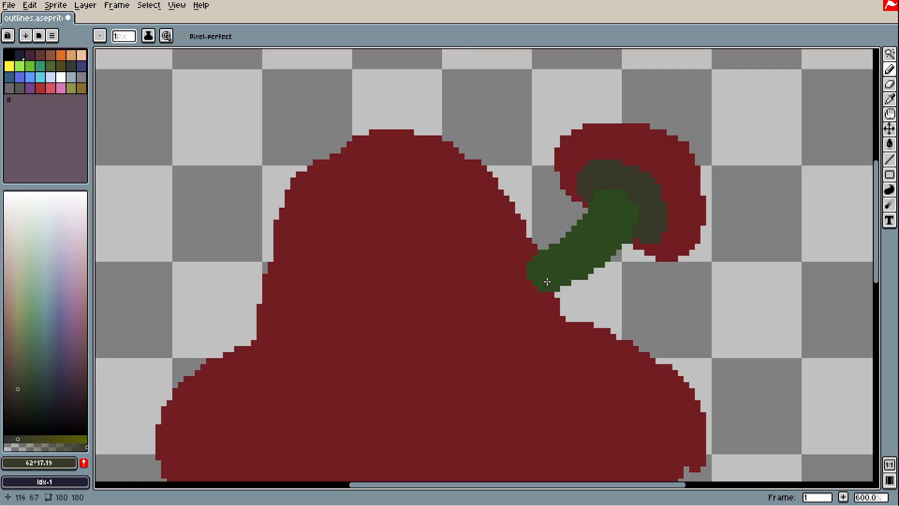
pyautogui.scroll(-2, 488, 295)
pyautogui.scroll(2, 476, 377)
pyautogui.scroll(-1, 476, 356)
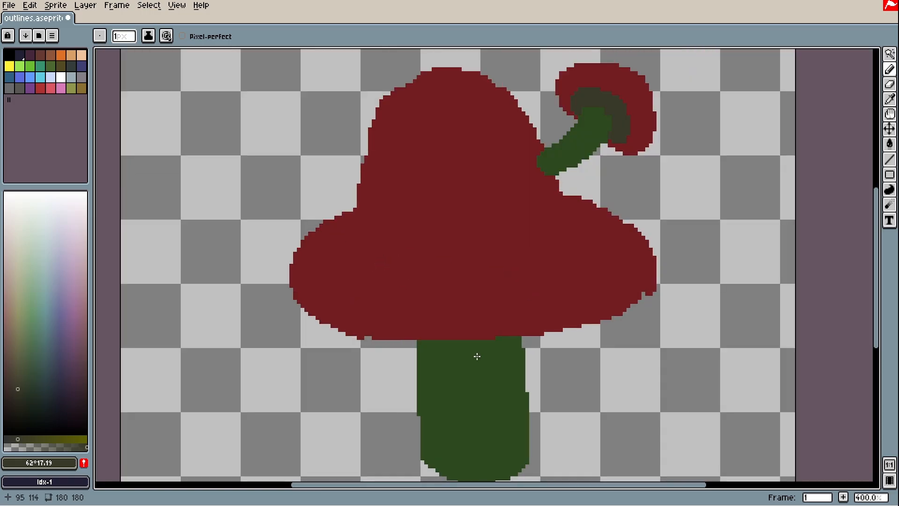
# Pick the large cap's dark red, shift it to dark purple and draw a 1 px line where the cap overlaps the stalk
pyautogui.keyDown('alt'); pyautogui.click(488, 311); pyautogui.keyUp('alt')
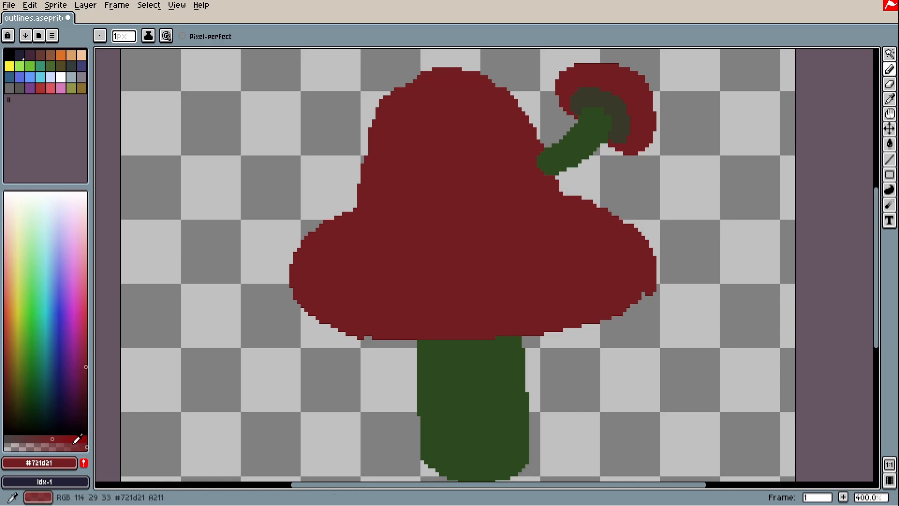
pyautogui.click(77, 388)
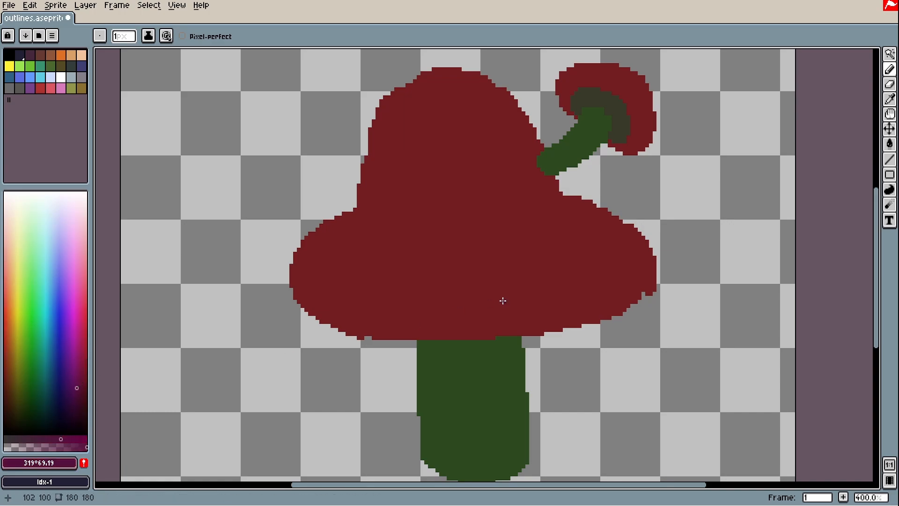
pyautogui.scroll(5, 503, 301)
pyautogui.moveTo(498, 340)
pyautogui.mouseDown()
pyautogui.moveTo(487, 324)
pyautogui.moveTo(471, 341)
pyautogui.moveTo(294, 340)
pyautogui.mouseUp()
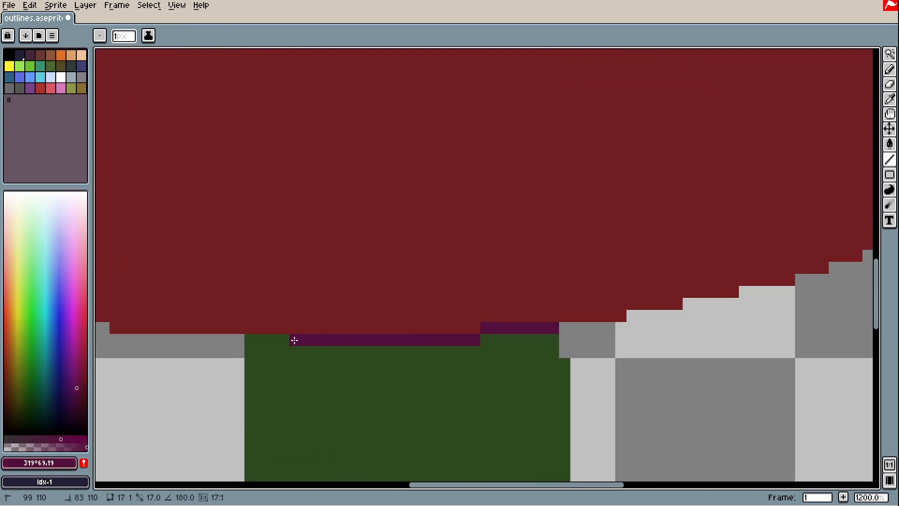
# Draw black 1 px outlines under the large cap over its stalk and around both overlapping ends of the small mushroom's stem
pyautogui.scroll(-5, 294, 340)
pyautogui.moveTo(482, 246)
pyautogui.mouseDown()
pyautogui.moveTo(470, 275)
pyautogui.moveTo(478, 301)
pyautogui.mouseUp()
pyautogui.scroll(5, 572, 235)
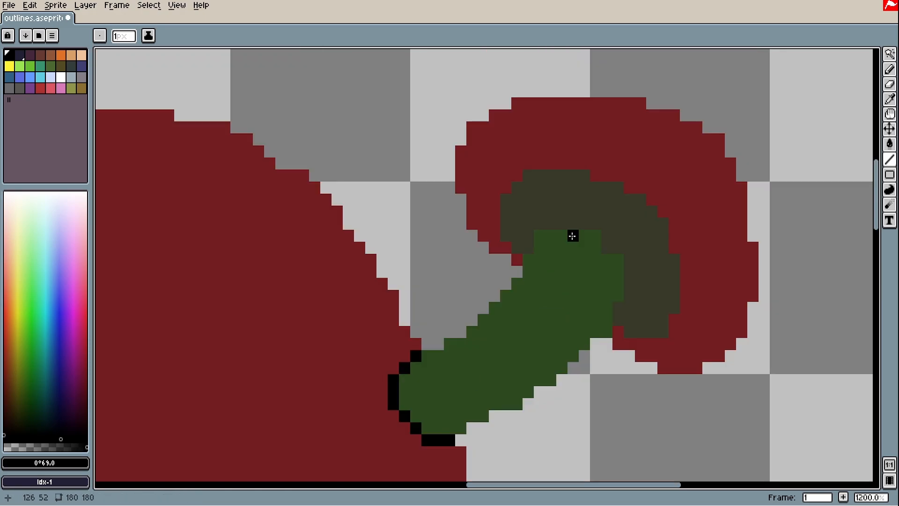
pyautogui.moveTo(573, 236); pyautogui.dragTo(628, 257)
pyautogui.scroll(-5, 628, 257)
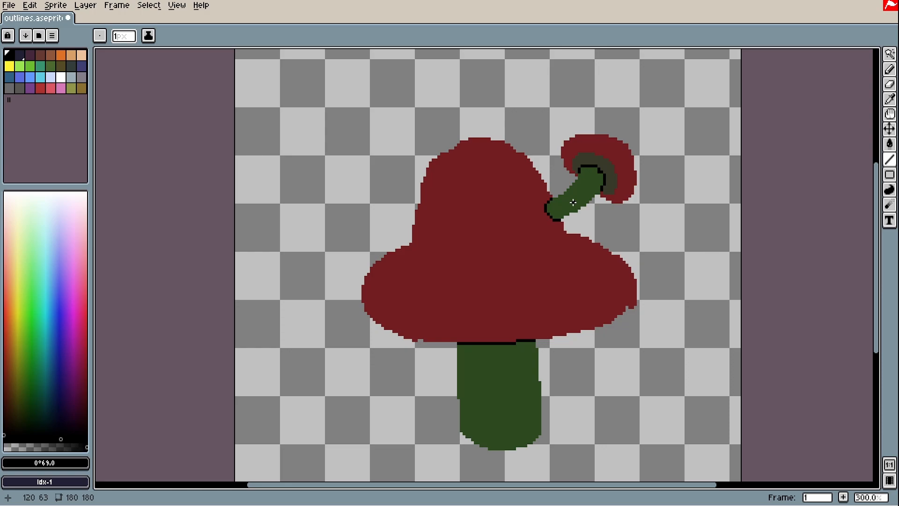
# Draw a black arrow pointing at the large mushroom's stalk with straight lines, and undo it
pyautogui.scroll(1, 611, 382)
pyautogui.moveTo(621, 409)
pyautogui.mouseDown()
pyautogui.moveTo(554, 368)
pyautogui.moveTo(534, 376)
pyautogui.mouseUp()
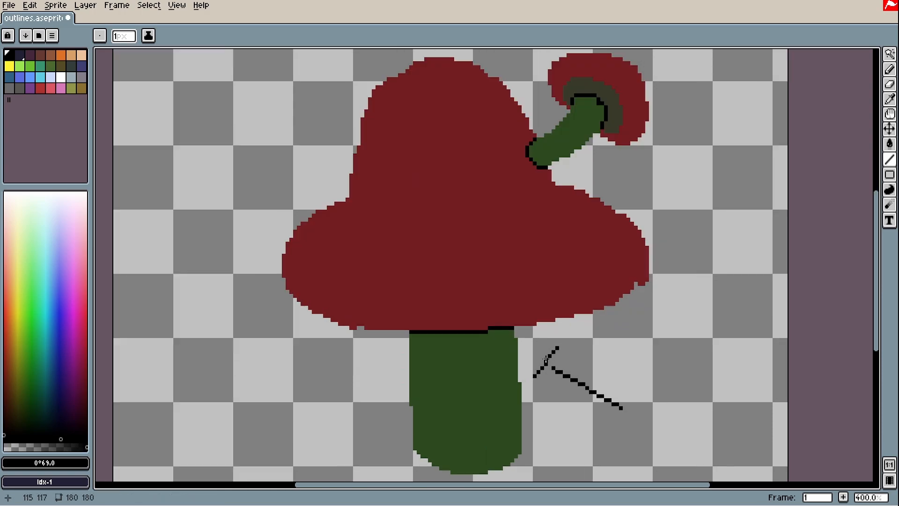
pyautogui.hotkey('ctrl', 'z')
pyautogui.hotkey('ctrl', 'z')
# Draw a black arrow pointing at the outline between the small mushroom's stem and its cap's underside, and undo it
pyautogui.press('space')
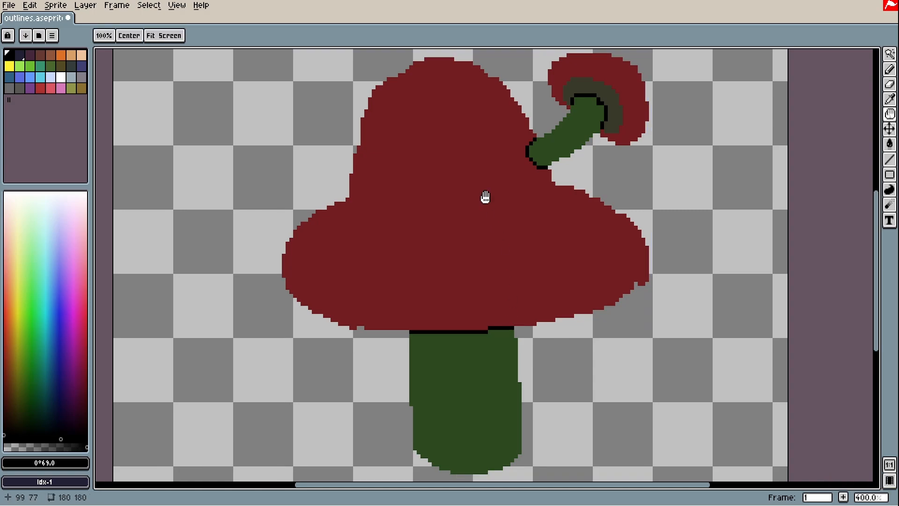
pyautogui.moveTo(486, 197); pyautogui.dragTo(523, 281)
pyautogui.moveTo(734, 237); pyautogui.dragTo(678, 197)
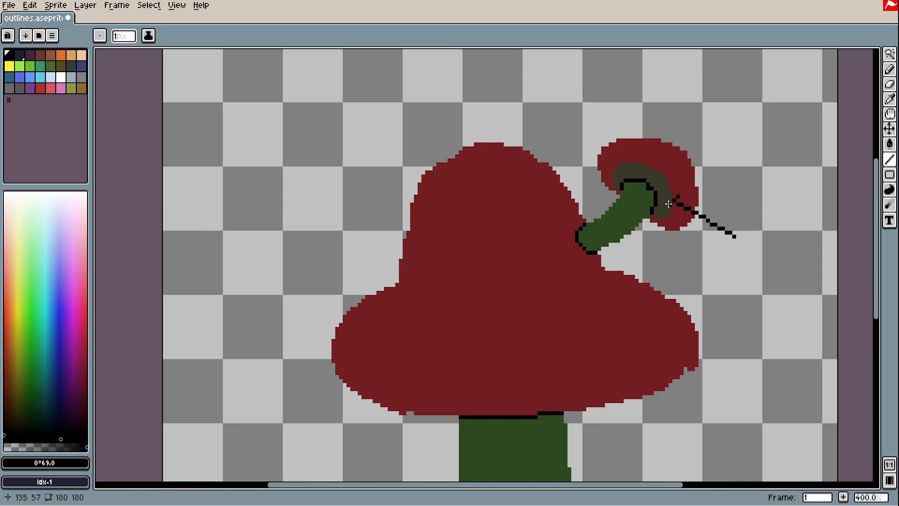
pyautogui.scroll(5, 669, 203)
pyautogui.hotkey('ctrl', 'z')
# Compare the colours on either side of the small stem's upper outline by sampling the green stem and the grey-brown cap underside alternately
pyautogui.press('i')
pyautogui.click(651, 194)
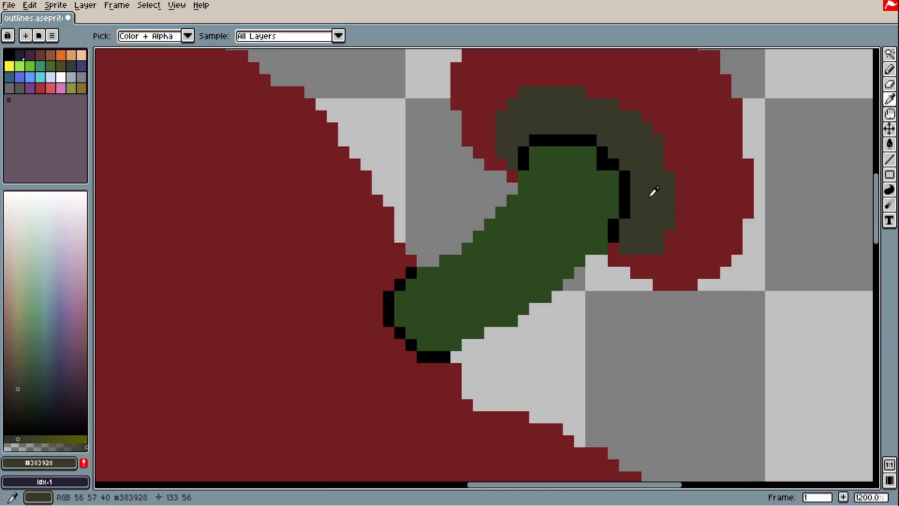
pyautogui.click(593, 199)
pyautogui.click(662, 192)
pyautogui.click(595, 202)
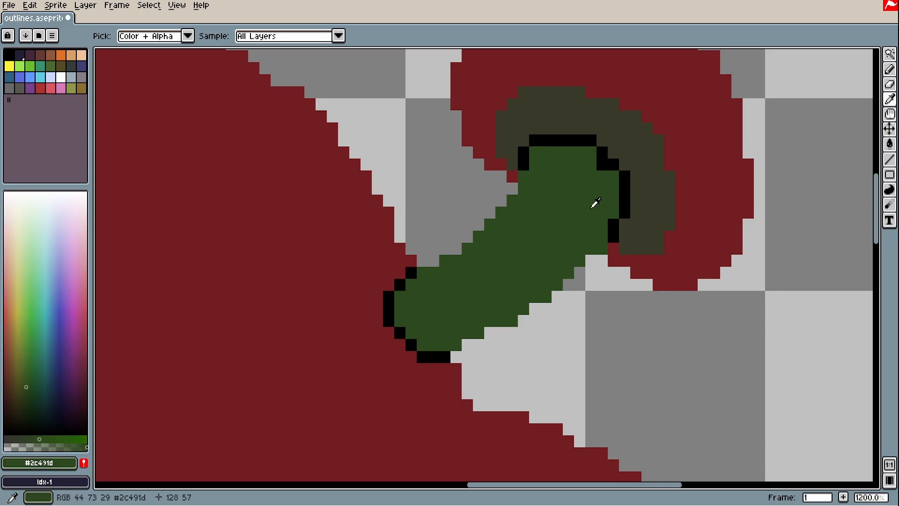
pyautogui.click(664, 190)
pyautogui.click(609, 195)
pyautogui.click(660, 195)
pyautogui.press('b')
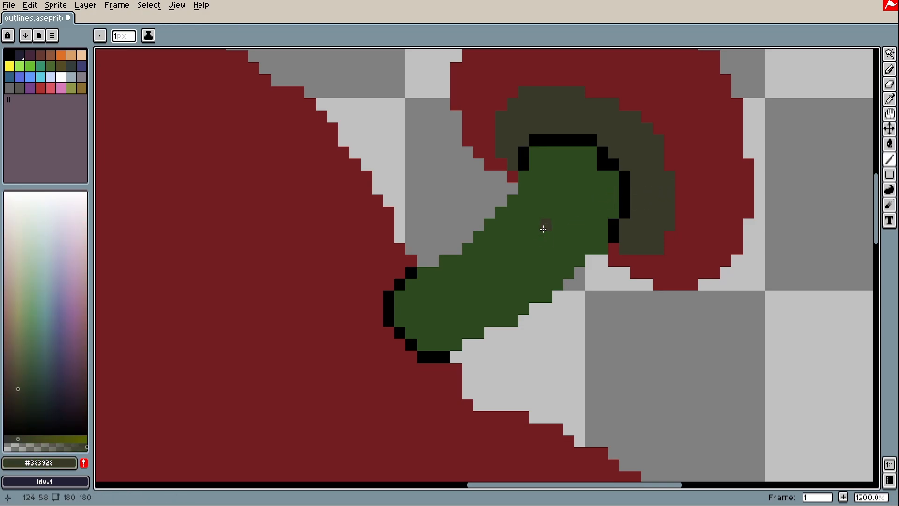
pyautogui.keyDown('alt'); pyautogui.click(603, 184); pyautogui.keyUp('alt')
pyautogui.keyDown('alt'); pyautogui.click(648, 185); pyautogui.keyUp('alt')
pyautogui.keyDown('alt'); pyautogui.click(602, 191); pyautogui.keyUp('alt')
pyautogui.keyDown('alt'); pyautogui.click(652, 180); pyautogui.keyUp('alt')
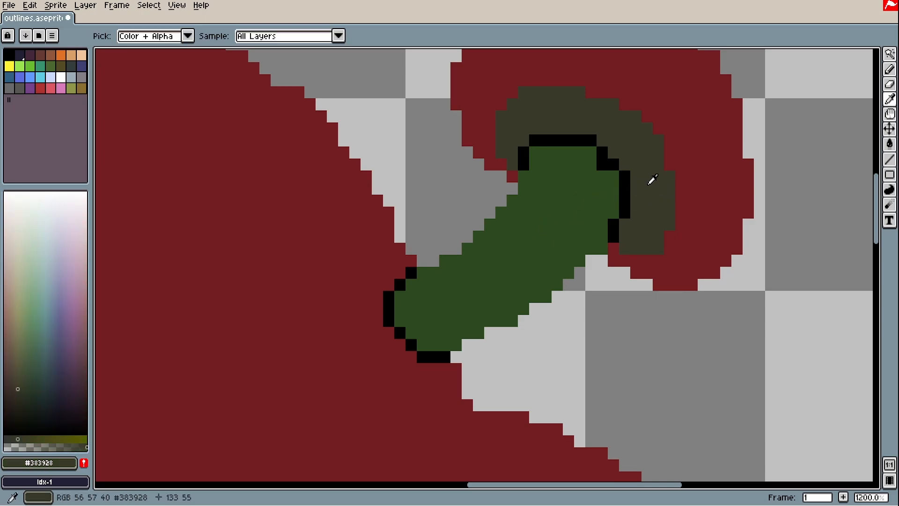
# Sample black from the small stem's outline, sketch freehand 1 px curves in the empty area beside the large cap, and undo them
pyautogui.scroll(-5, 653, 180)
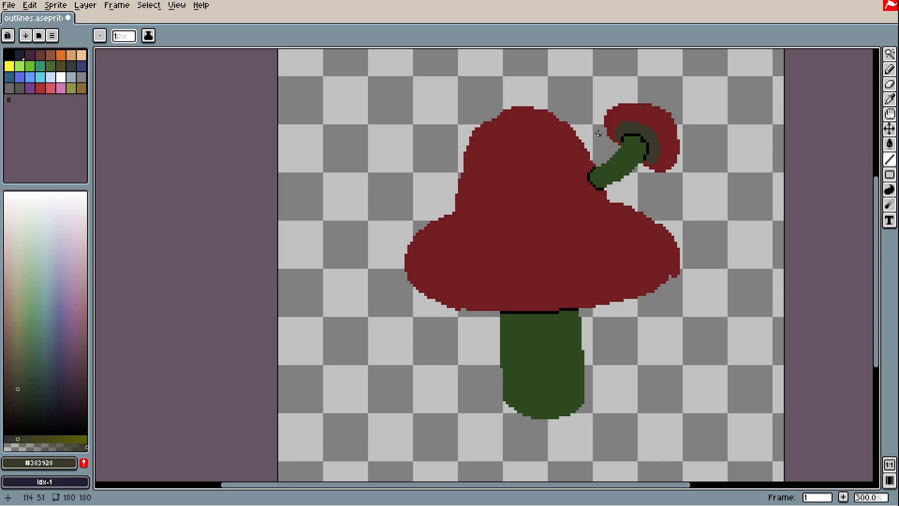
pyautogui.scroll(1, 578, 174)
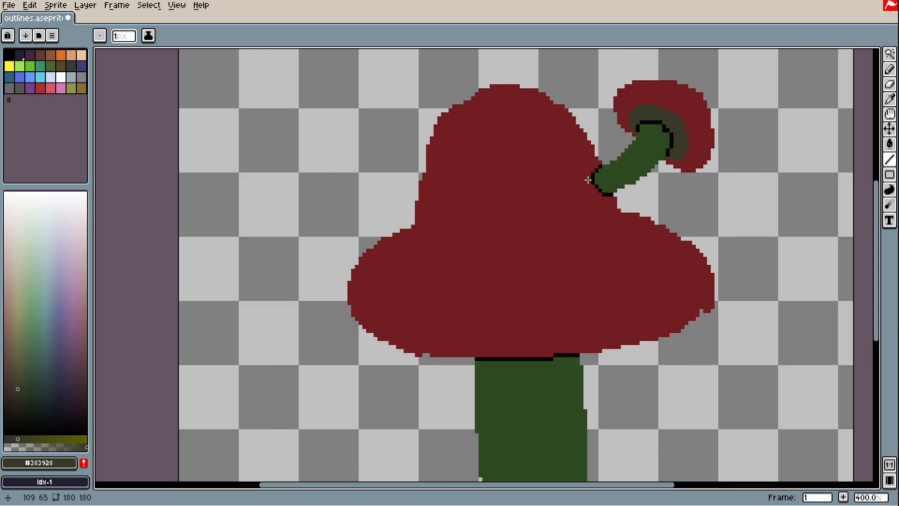
pyautogui.keyDown('alt'); pyautogui.click(608, 193); pyautogui.keyUp('alt')
pyautogui.moveTo(626, 200); pyautogui.dragTo(616, 249)
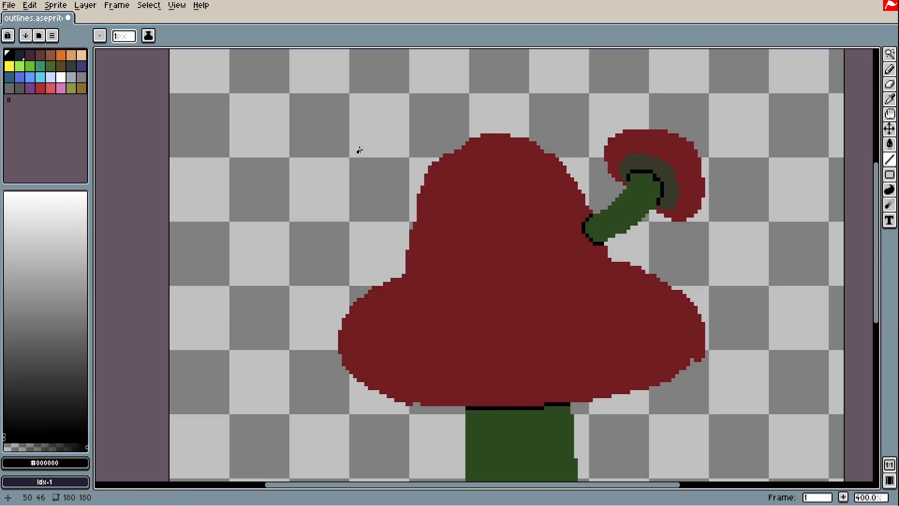
pyautogui.scroll(1, 326, 147)
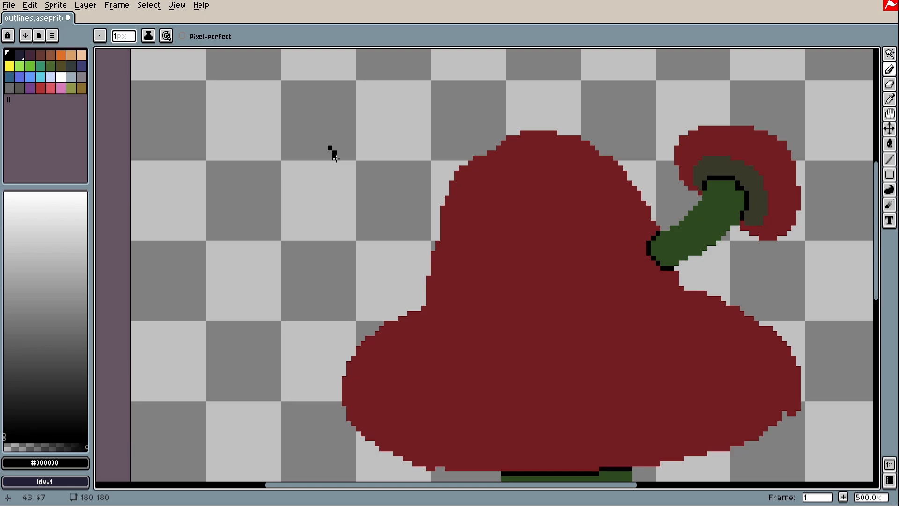
pyautogui.moveTo(333, 155)
pyautogui.mouseDown()
pyautogui.moveTo(331, 174)
pyautogui.moveTo(310, 188)
pyautogui.moveTo(332, 209)
pyautogui.mouseUp()
pyautogui.scroll(-3, 328, 169)
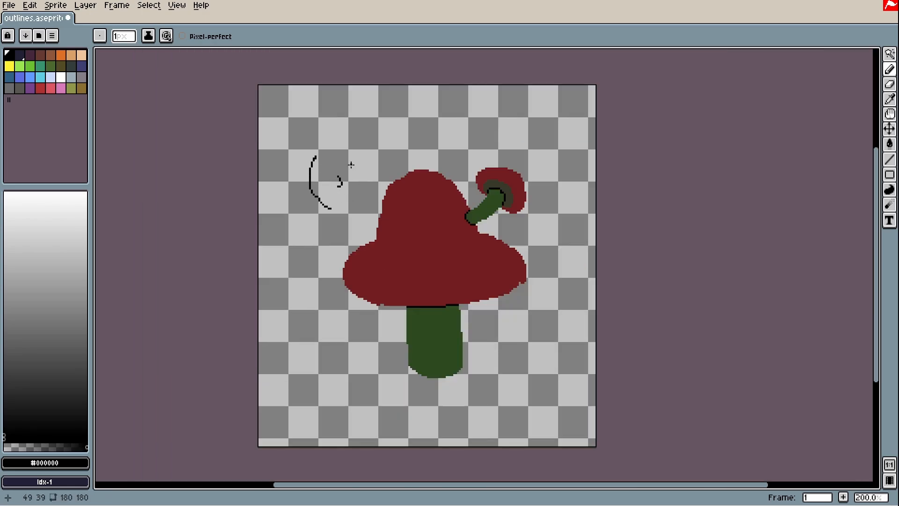
pyautogui.hotkey('ctrl', 'z')
pyautogui.scroll(2, 351, 165)
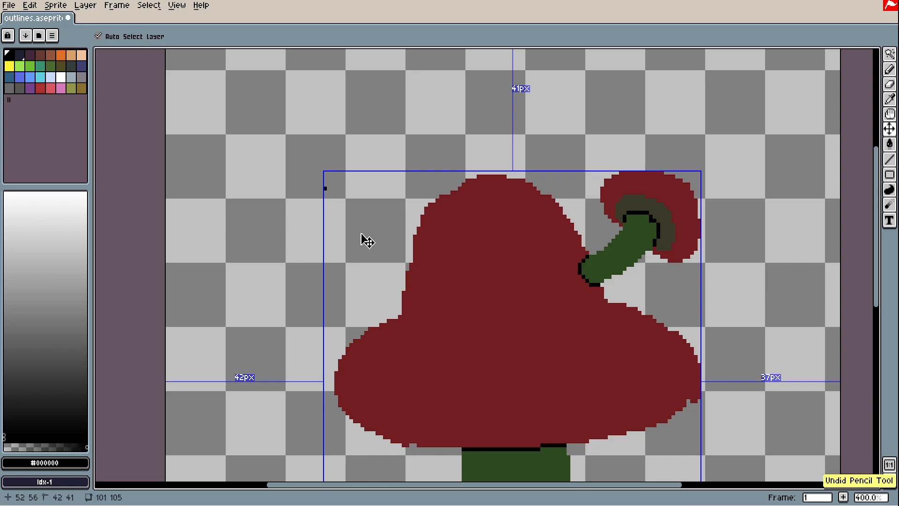